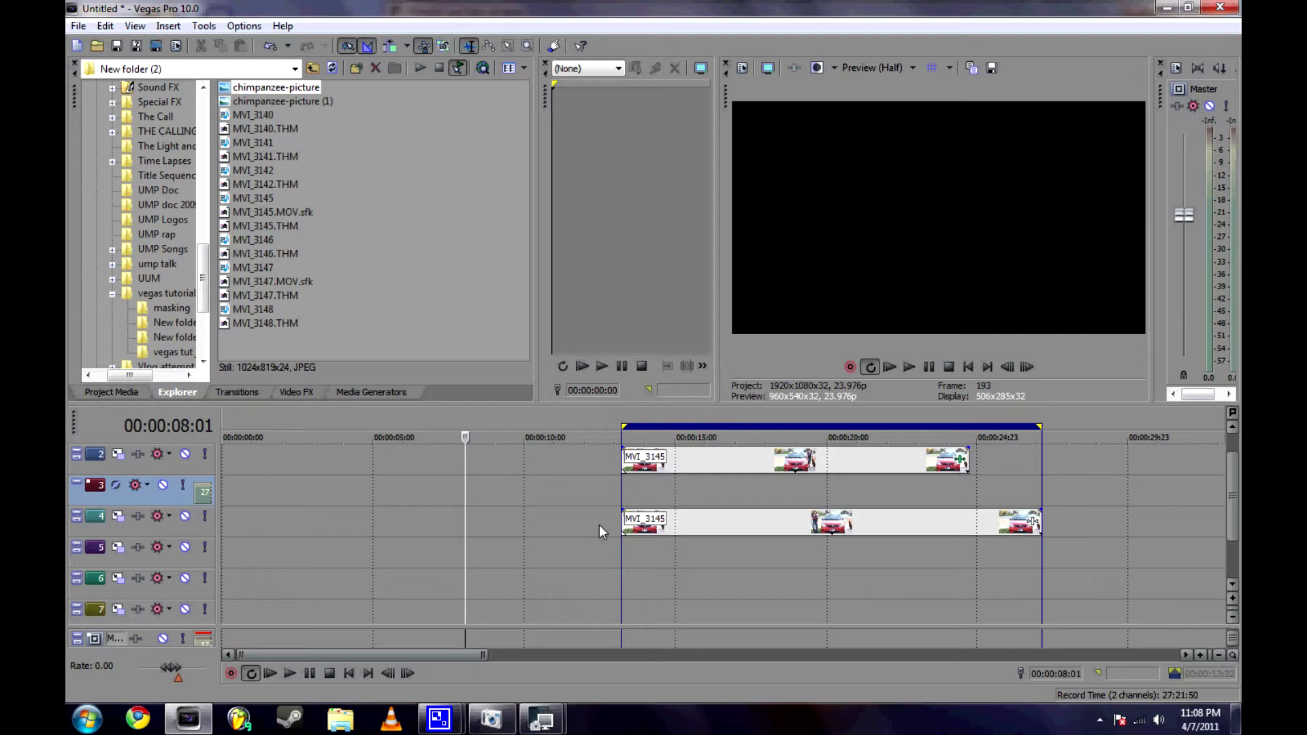
{"action": "left_click", "coordinate": [623, 539]}
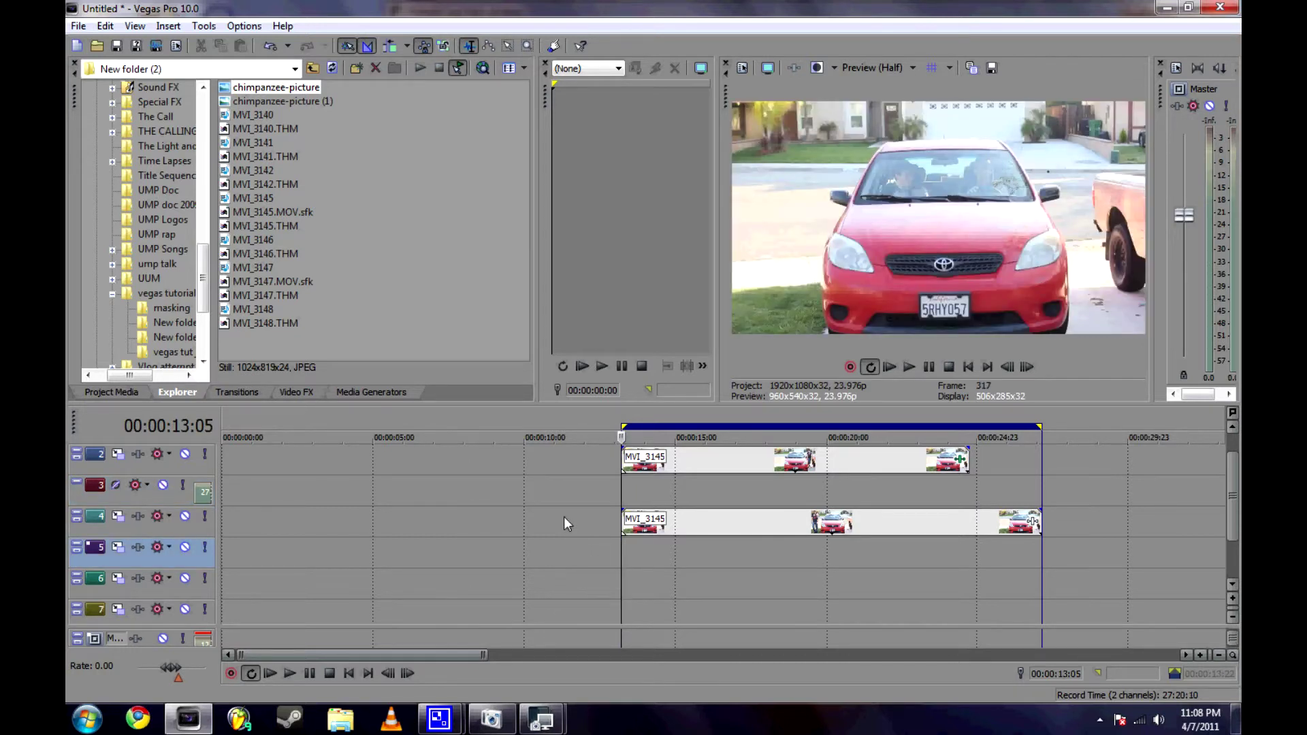
{"action": "key", "text": "space"}
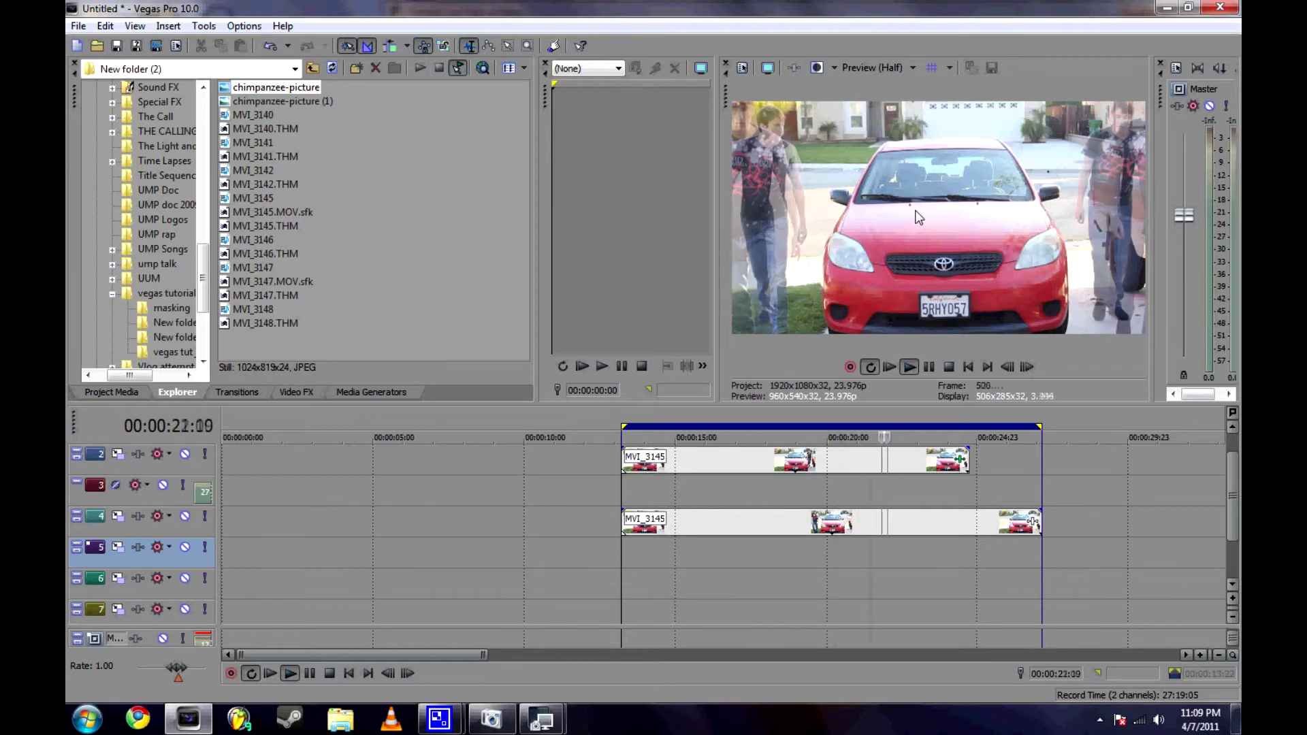
{"action": "left_click", "coordinate": [566, 479]}
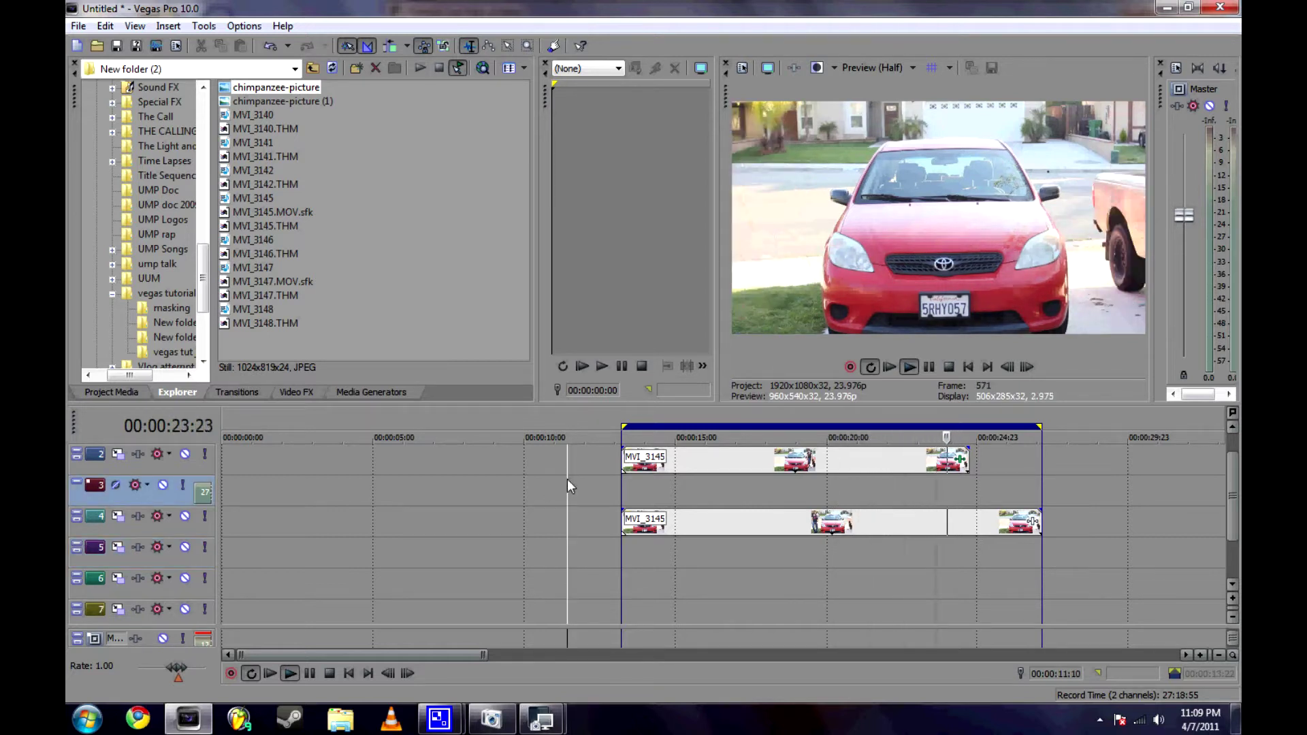
{"action": "key", "text": "space"}
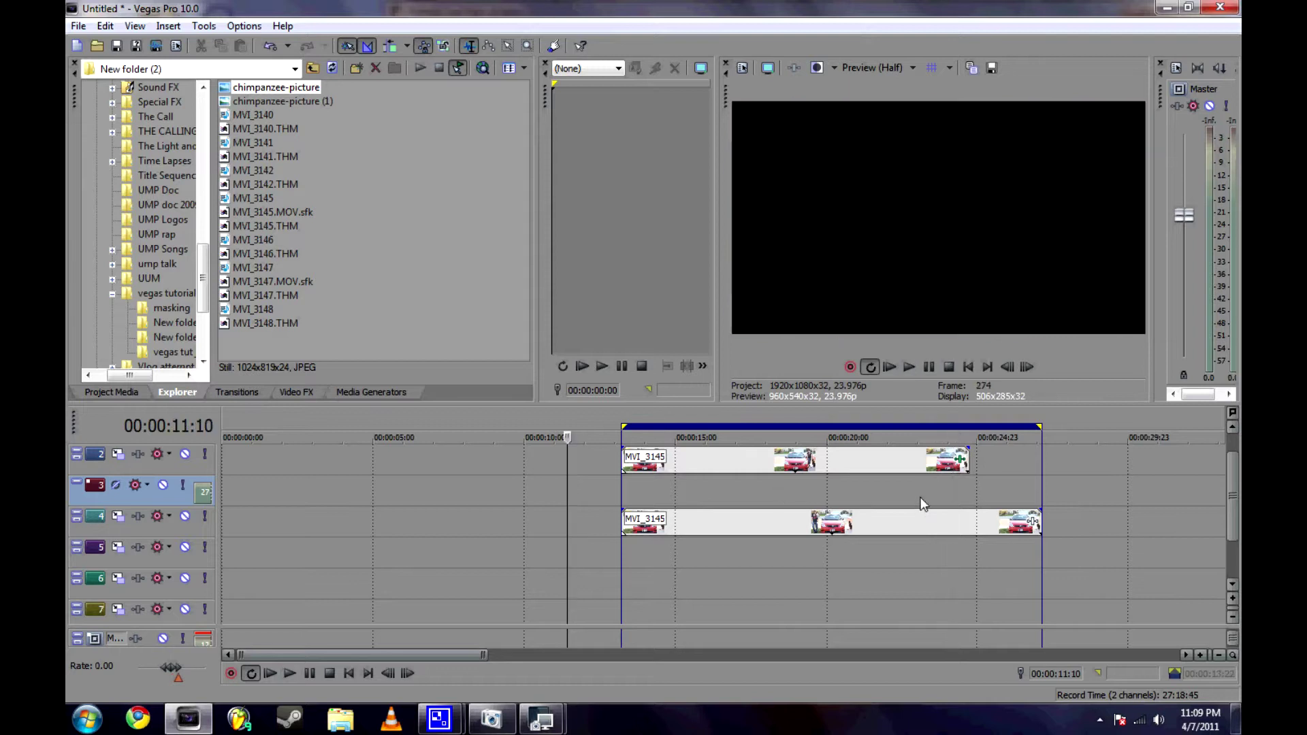
Show the four-corner face frame at 00:00:49:23 and select chimpanzee-picture in the Explorer for track 7.
{"action": "left_click", "coordinate": [1067, 491]}
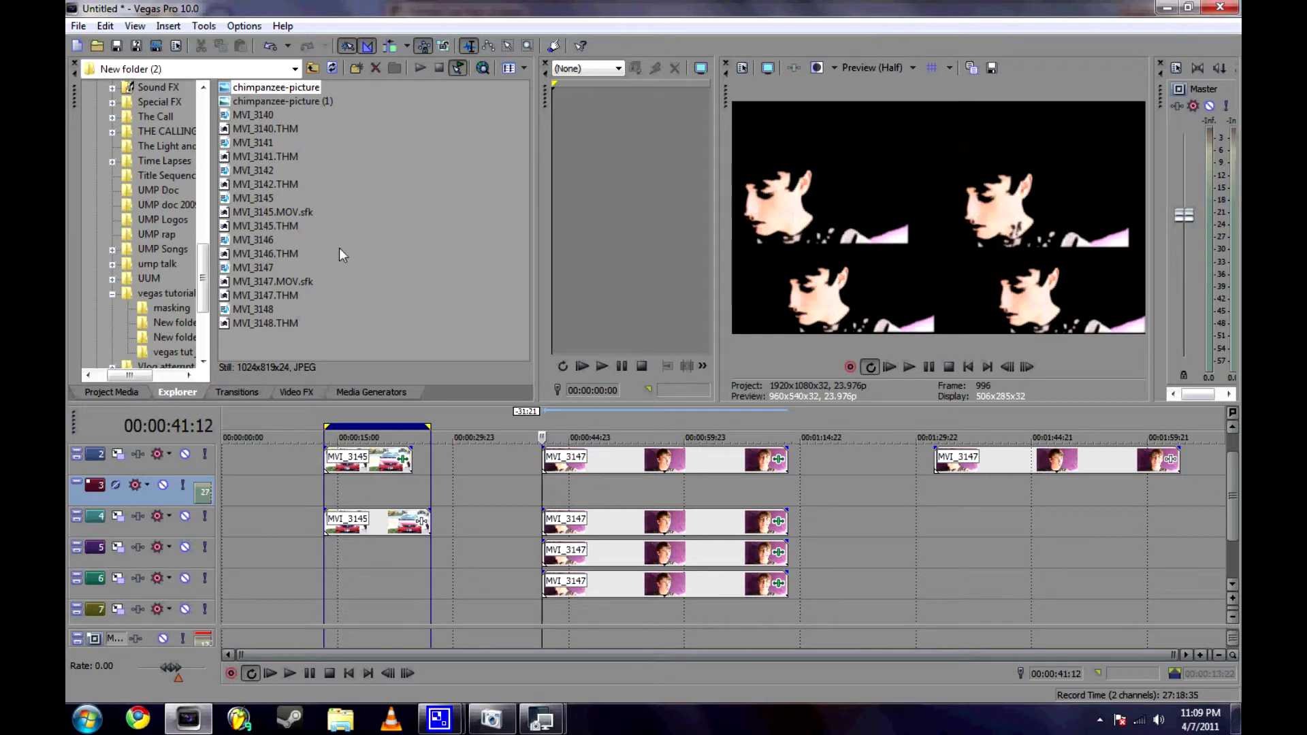
{"action": "left_click", "coordinate": [607, 500]}
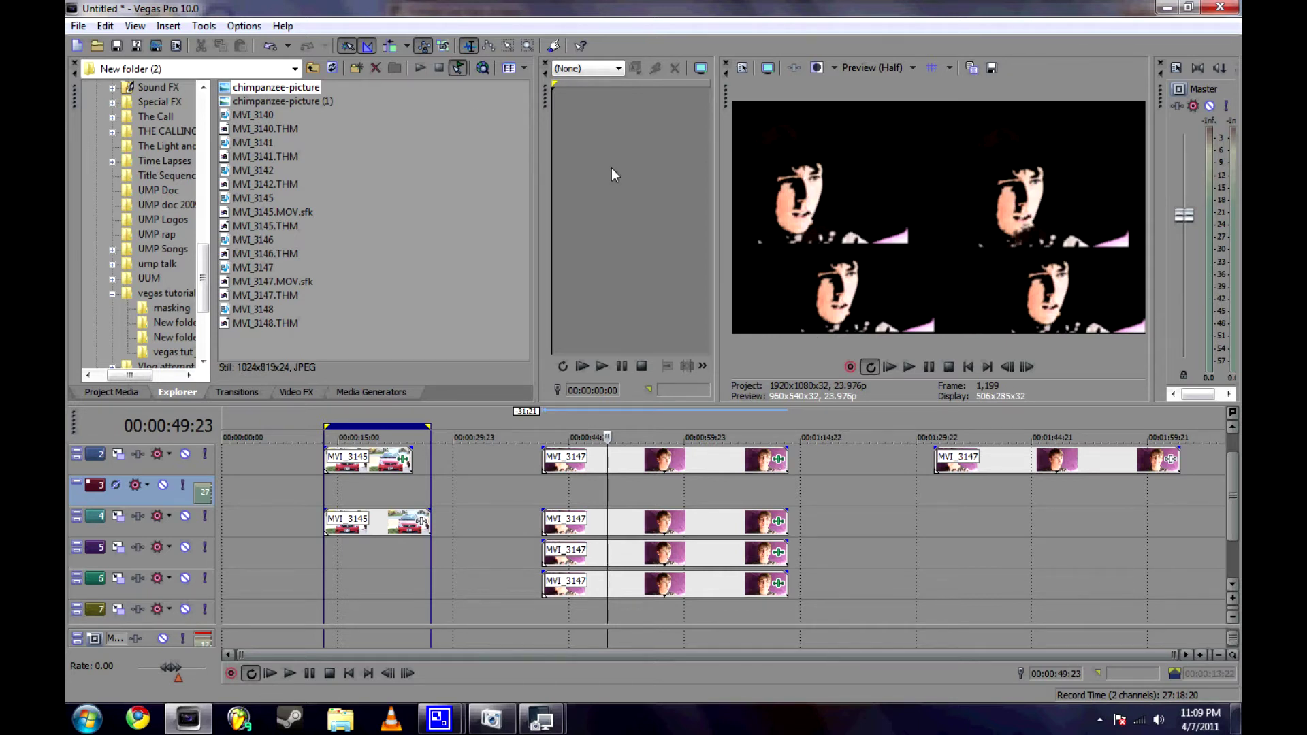
{"action": "left_click", "coordinate": [283, 89]}
{"action": "left_click", "coordinate": [579, 614]}
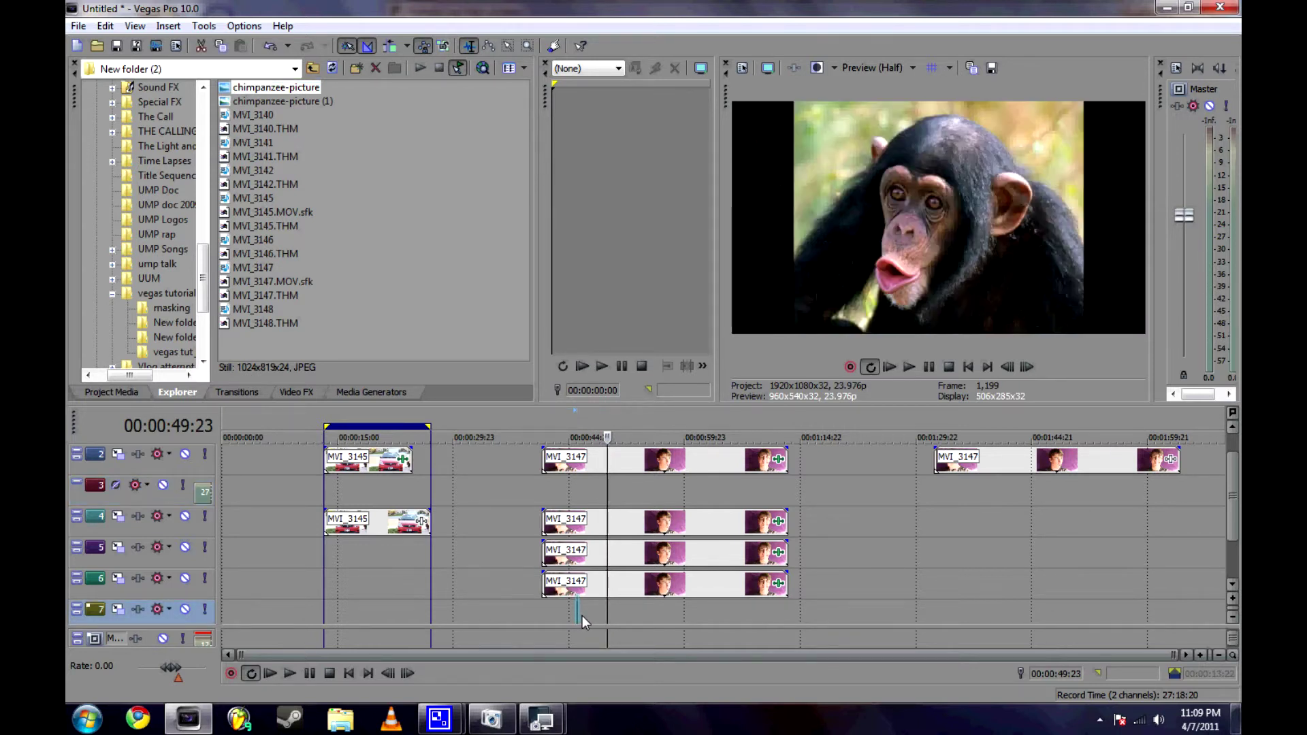
Place chimpanzee-picture on track 7 and stretch it to span the MVI_3147 face clips.
{"action": "left_click_drag", "start_coordinate": [585, 615], "coordinate": [770, 611]}
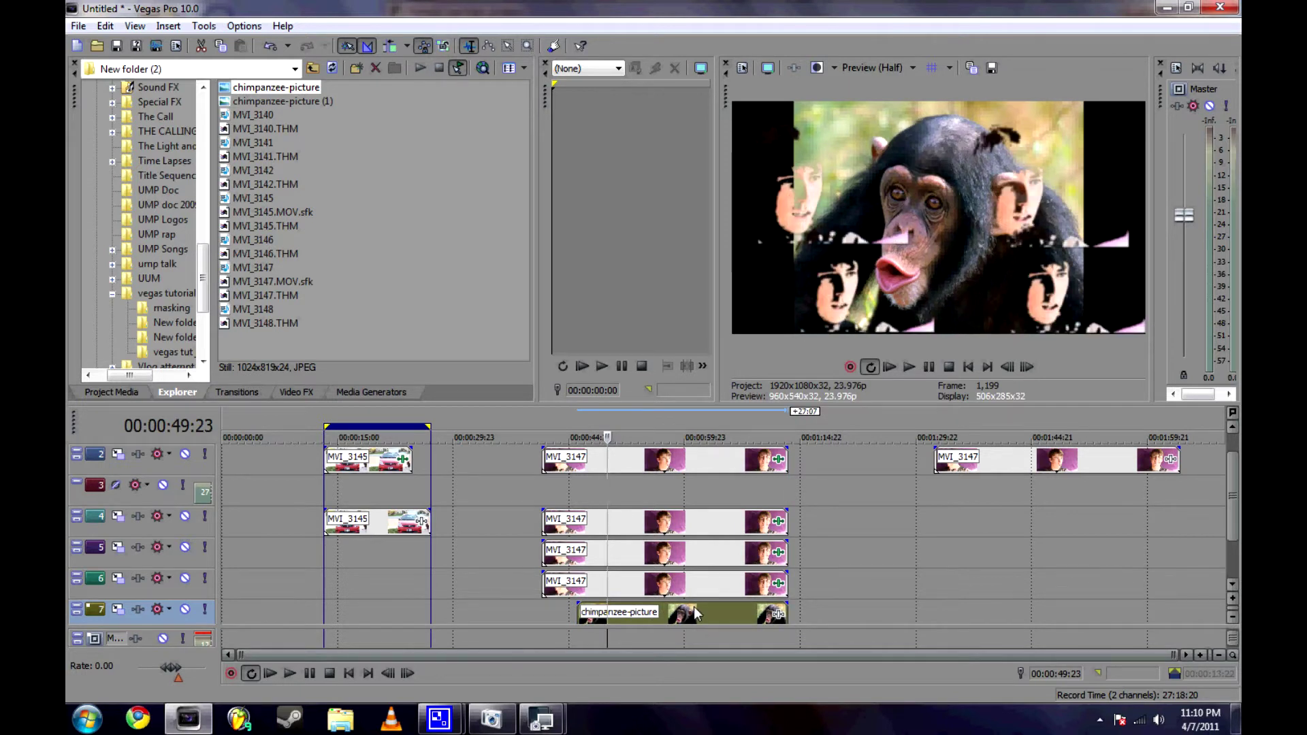
{"action": "left_click_drag", "start_coordinate": [578, 618], "coordinate": [537, 617]}
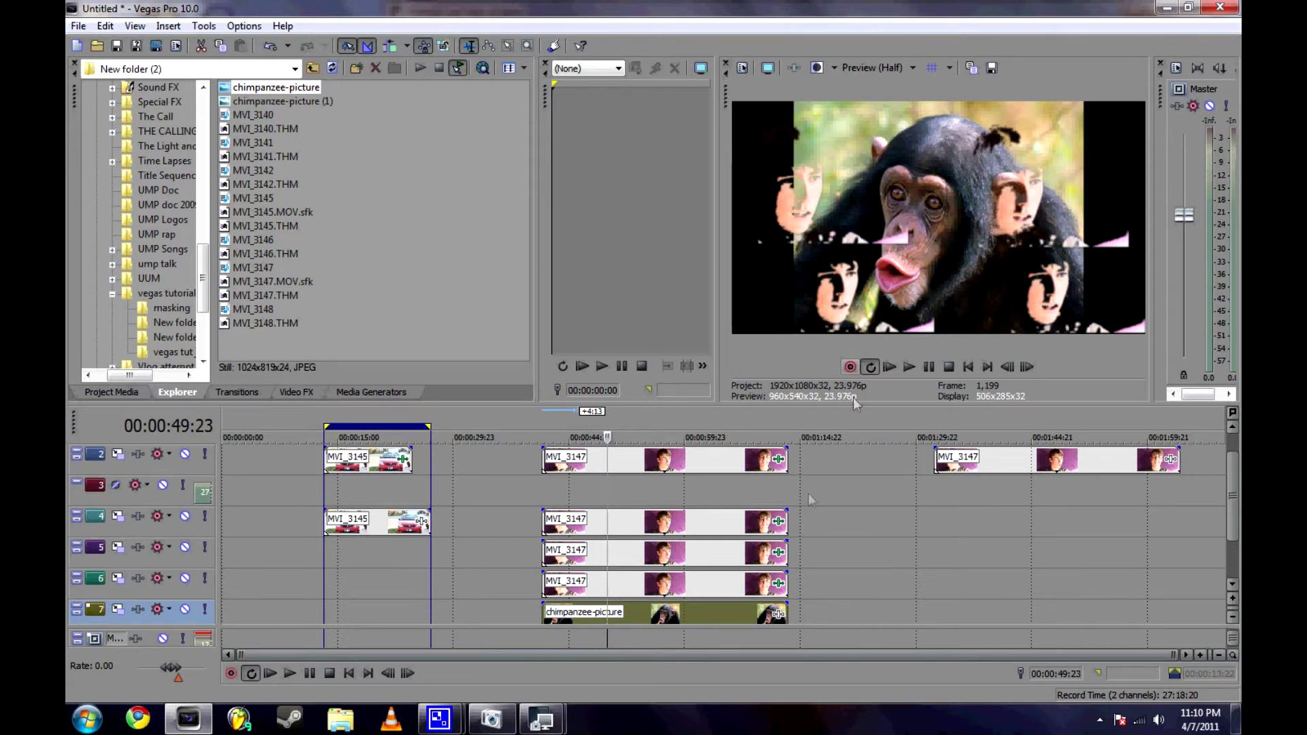
{"action": "left_click", "coordinate": [1019, 468]}
Drop MVI_3145 onto track 4 around 1:30, after the face clips, and delete its audio event.
{"action": "scroll", "coordinate": [1122, 468], "scroll_direction": "right", "scroll_amount": 2}
{"action": "scroll", "coordinate": [1157, 462], "scroll_direction": "down", "scroll_amount": 4}
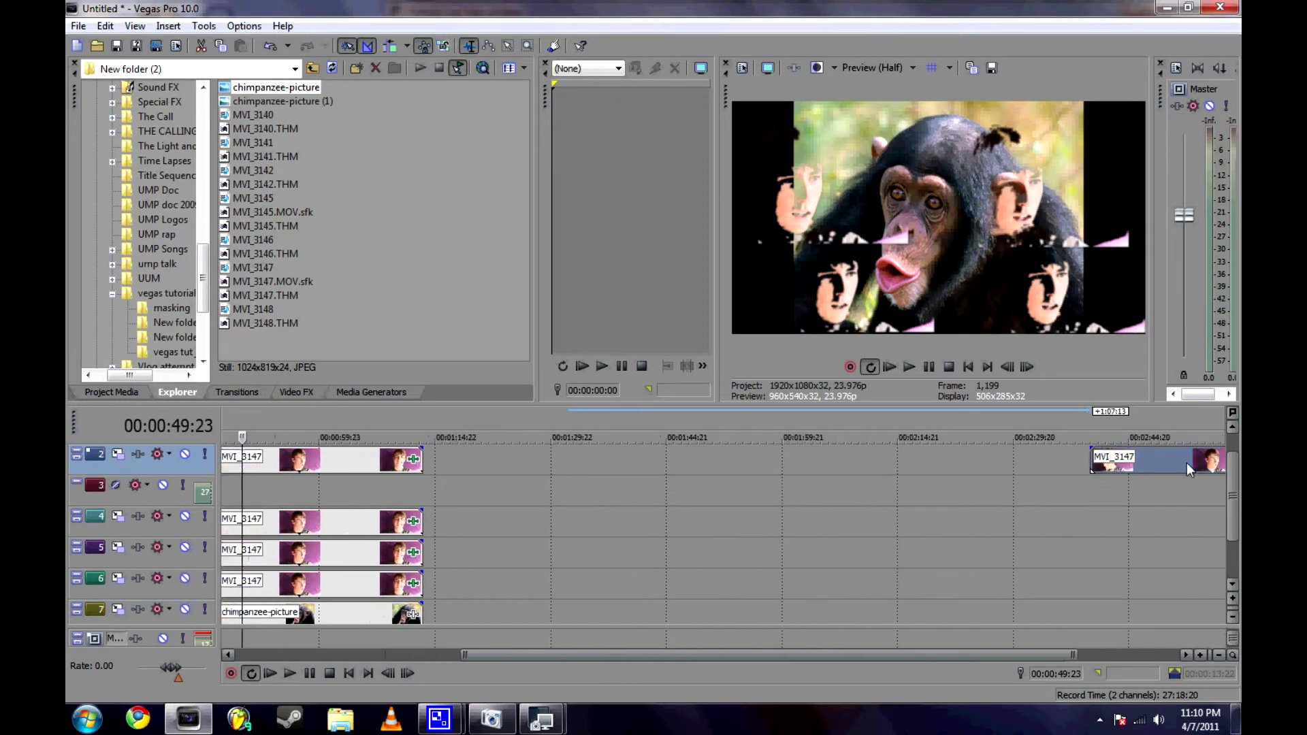
{"action": "left_click", "coordinate": [926, 482]}
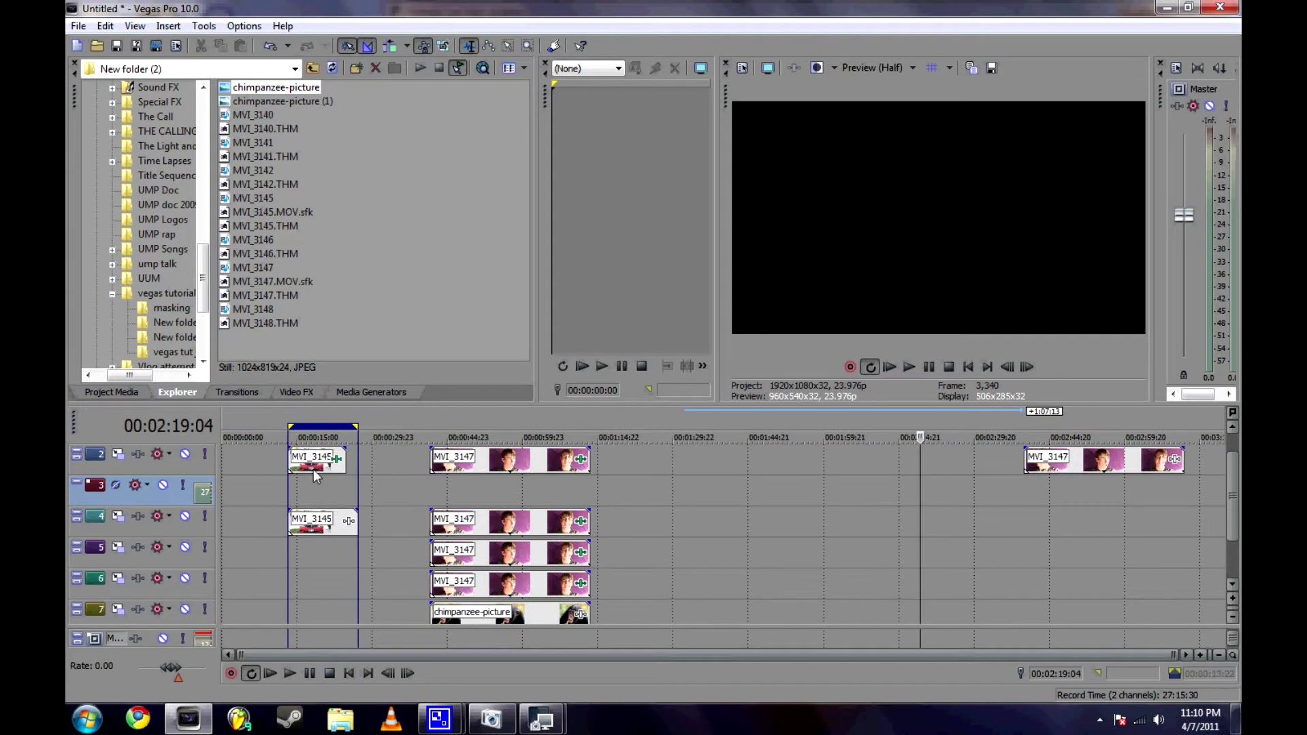
{"action": "left_click", "coordinate": [256, 172]}
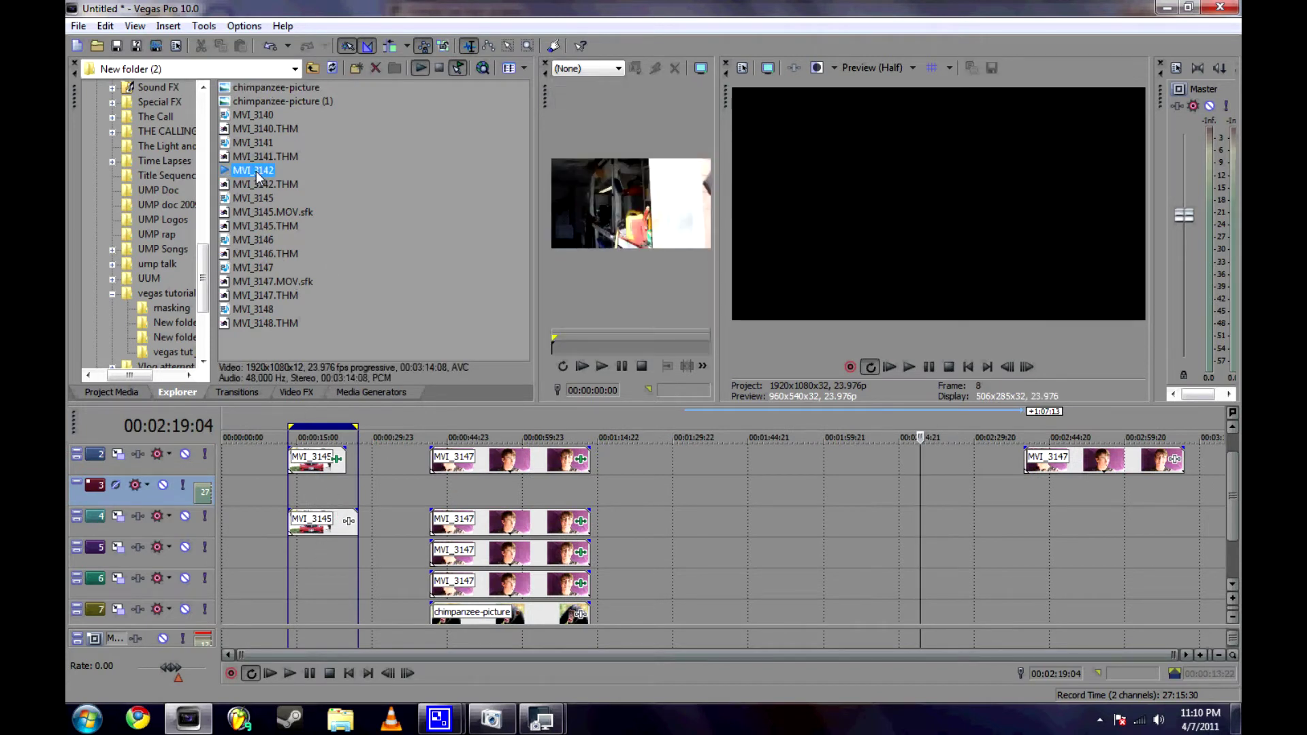
{"action": "left_click", "coordinate": [241, 200]}
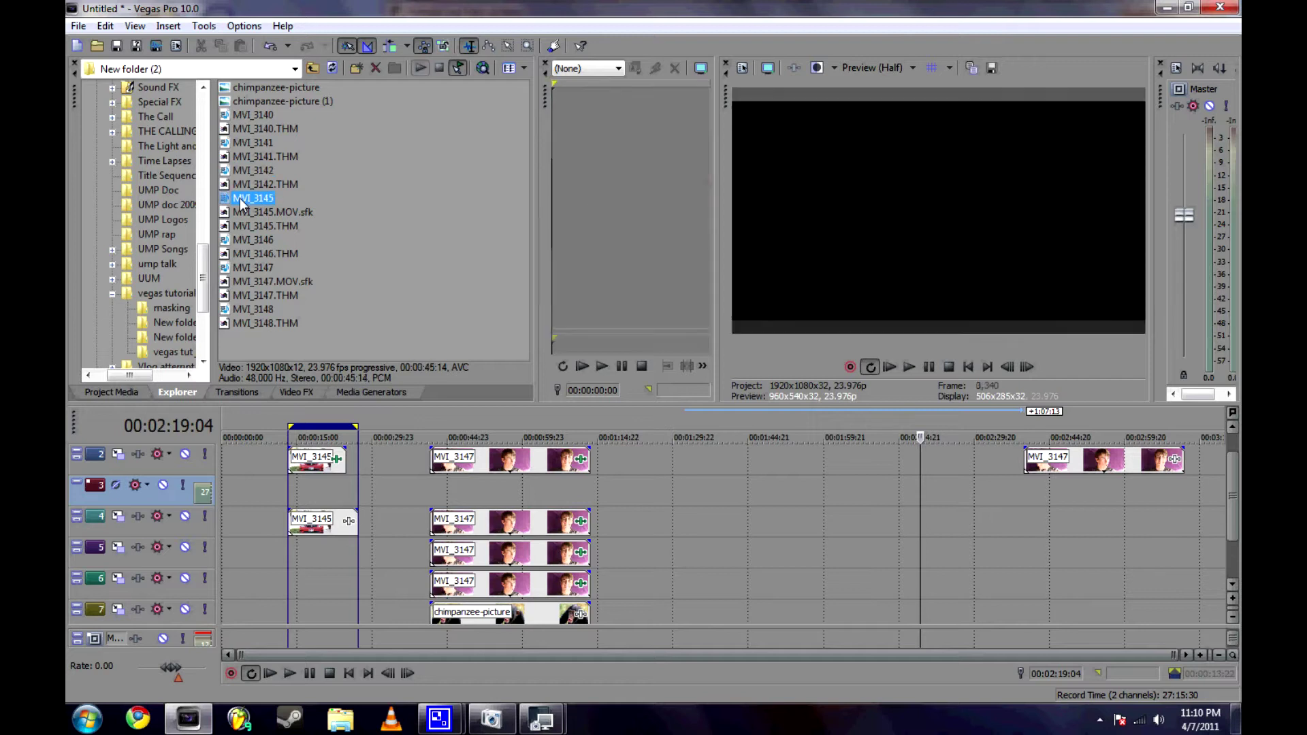
{"action": "left_click_drag", "start_coordinate": [242, 203], "coordinate": [652, 513]}
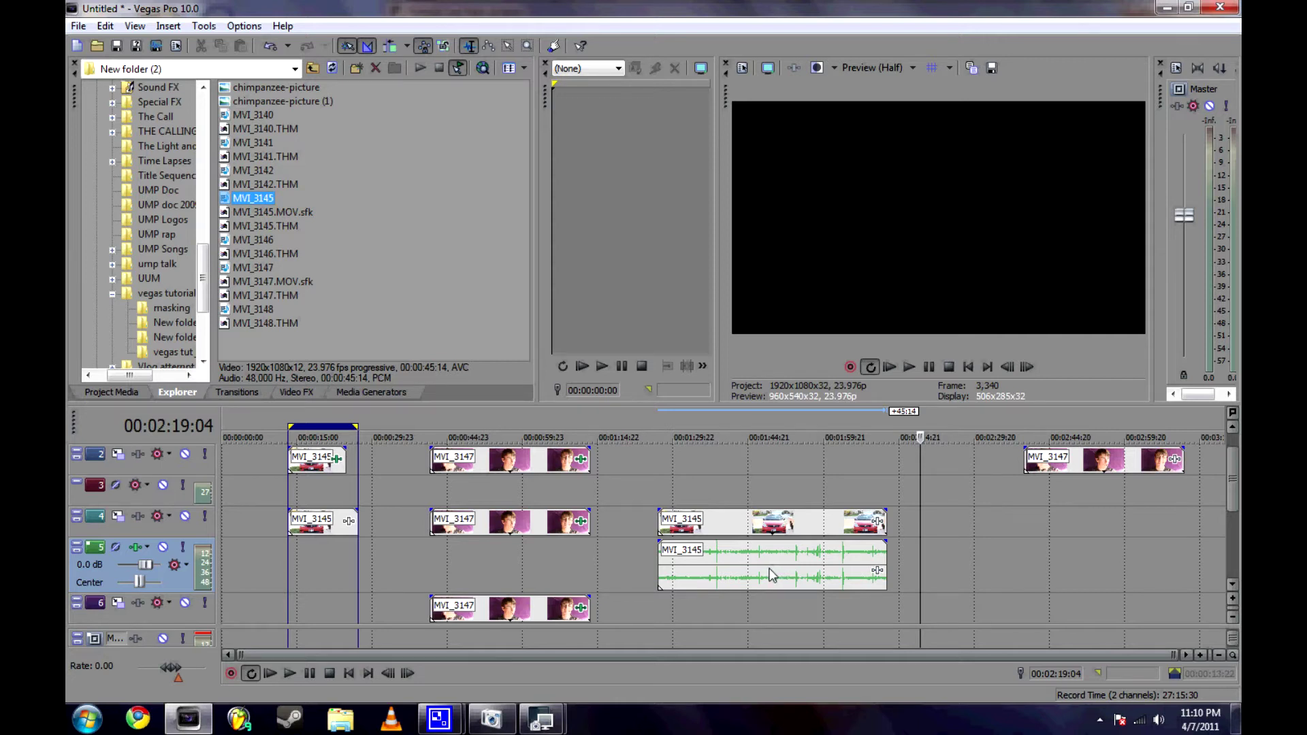
{"action": "left_click", "coordinate": [768, 567]}
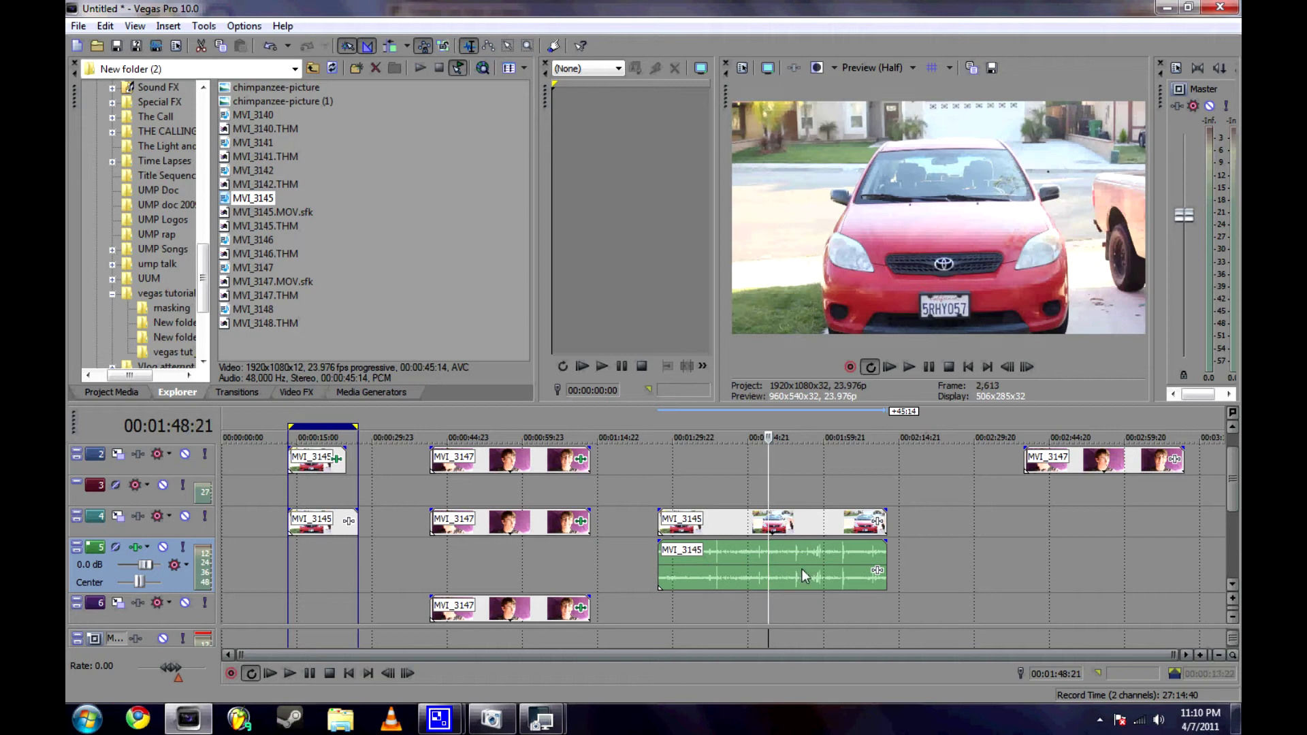
{"action": "left_click", "coordinate": [801, 569]}
{"action": "key", "text": "Delete"}
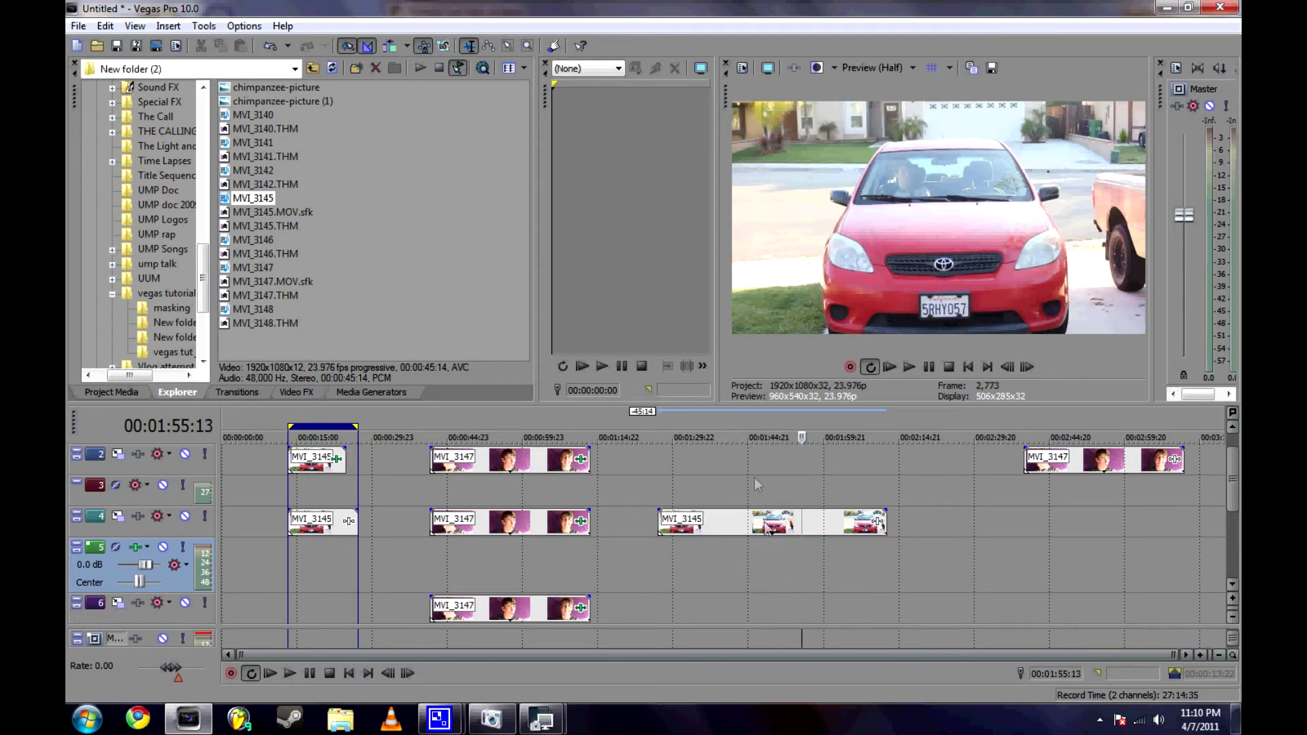
{"action": "left_click", "coordinate": [747, 461]}
Trim the start of the track-4 MVI_3145 clip and split it at 1:48:02.
{"action": "left_click", "coordinate": [694, 473]}
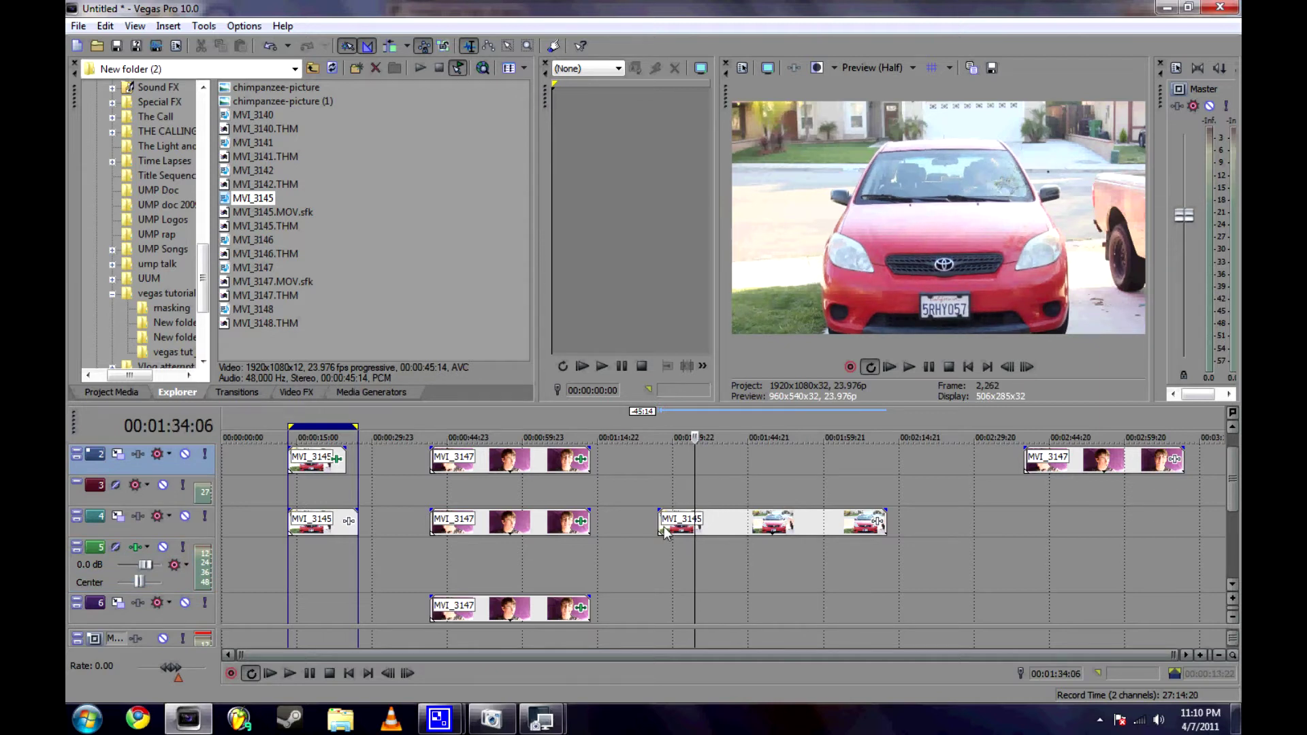
{"action": "left_click_drag", "start_coordinate": [665, 531], "coordinate": [684, 535]}
{"action": "left_click", "coordinate": [724, 492]}
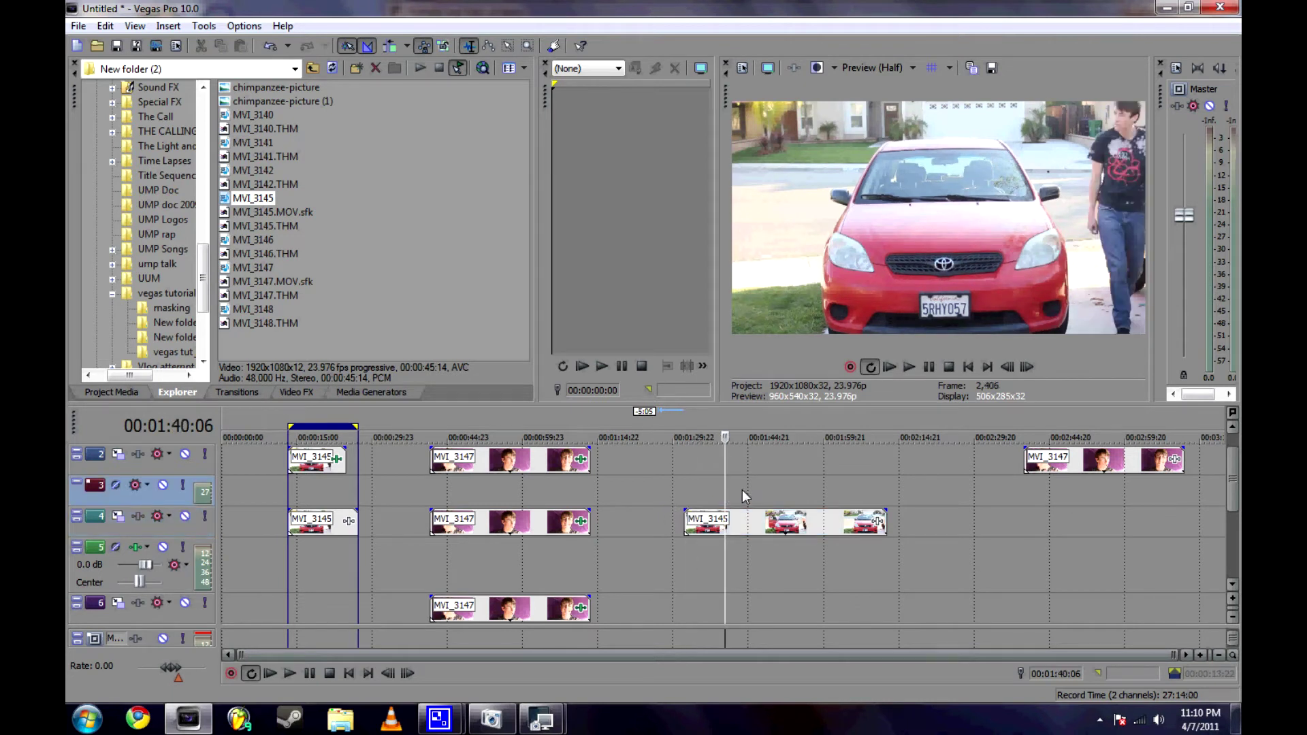
{"action": "left_click", "coordinate": [746, 488]}
{"action": "left_click", "coordinate": [764, 489]}
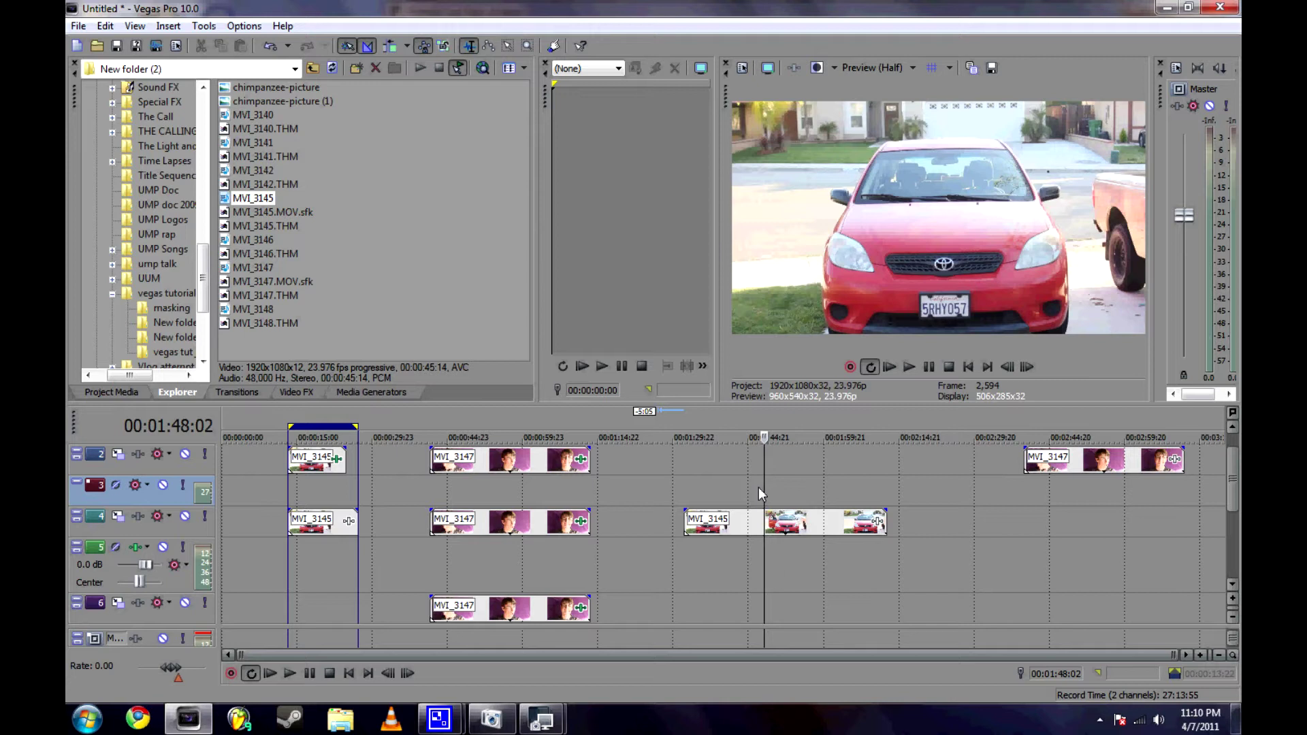
{"action": "key", "text": "s"}
Trim the second car-clip piece and move it onto track 2, aligned at 1:30.
{"action": "left_click_drag", "start_coordinate": [820, 529], "coordinate": [825, 524]}
{"action": "left_click", "coordinate": [789, 490]}
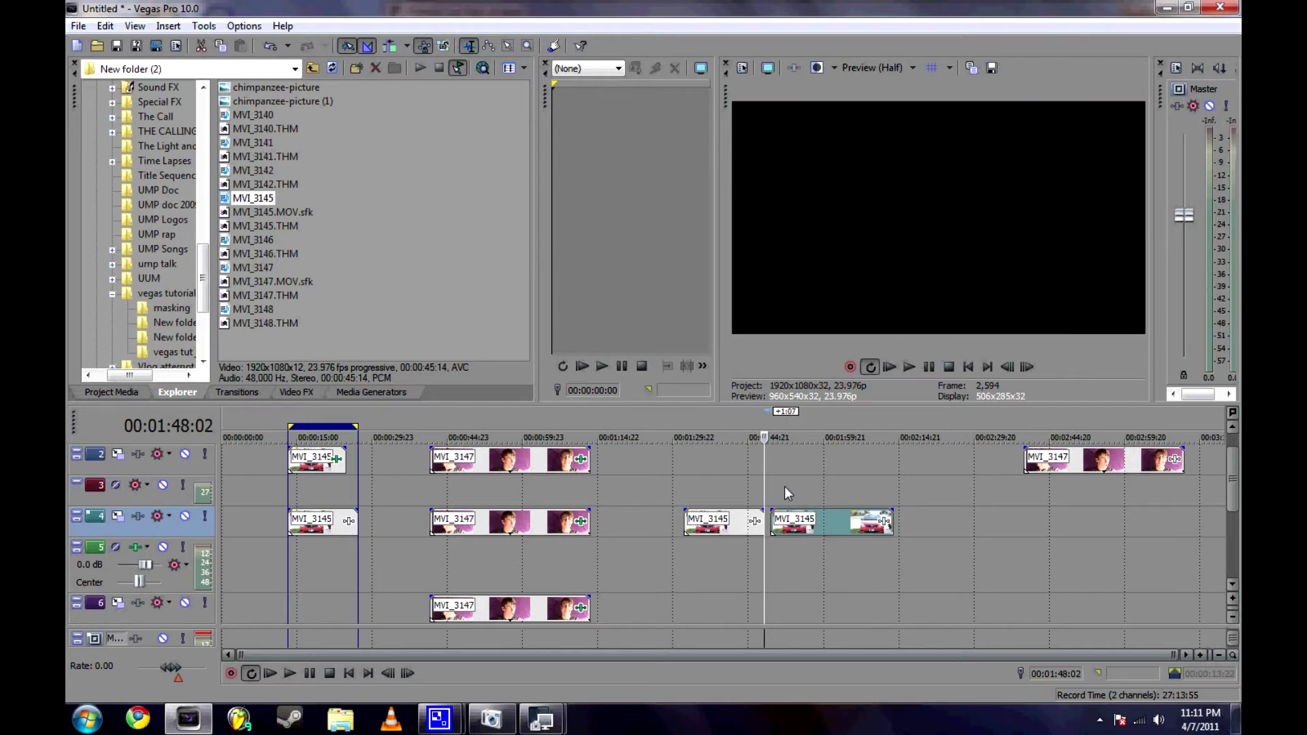
{"action": "left_click", "coordinate": [800, 488]}
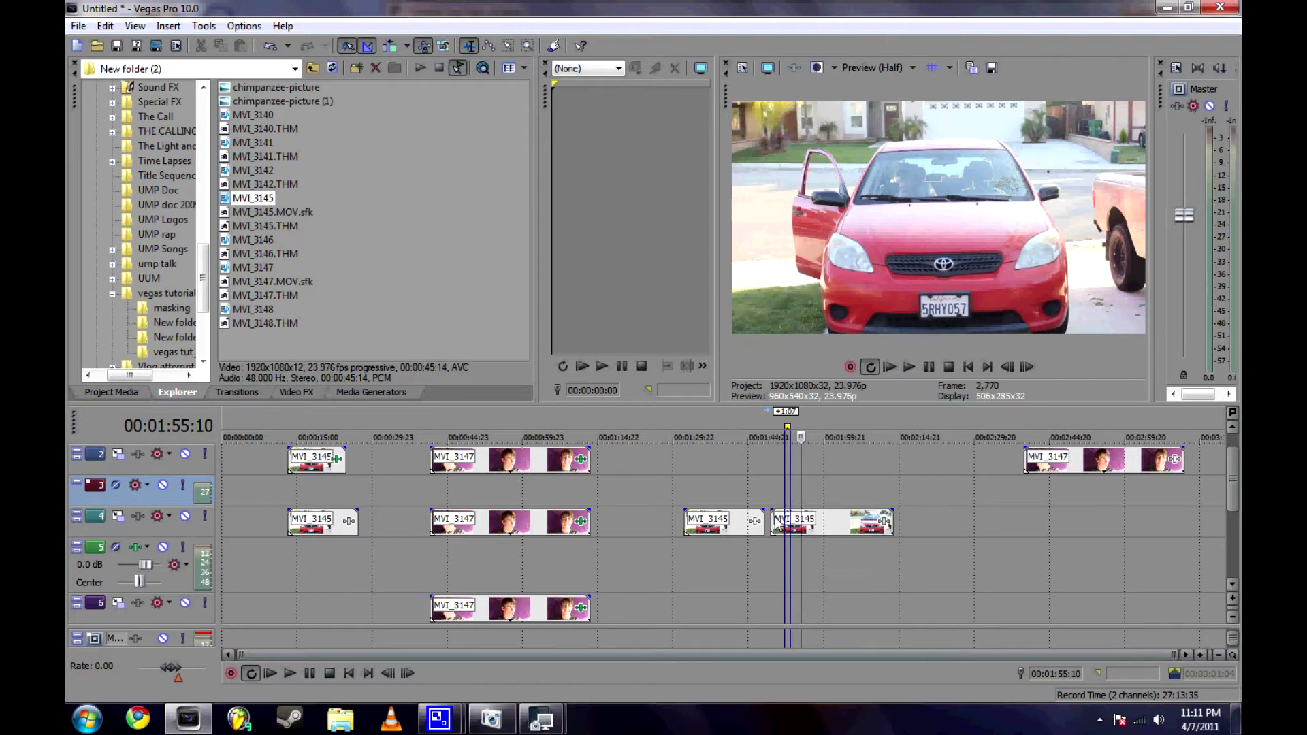
{"action": "left_click_drag", "start_coordinate": [774, 524], "coordinate": [826, 551]}
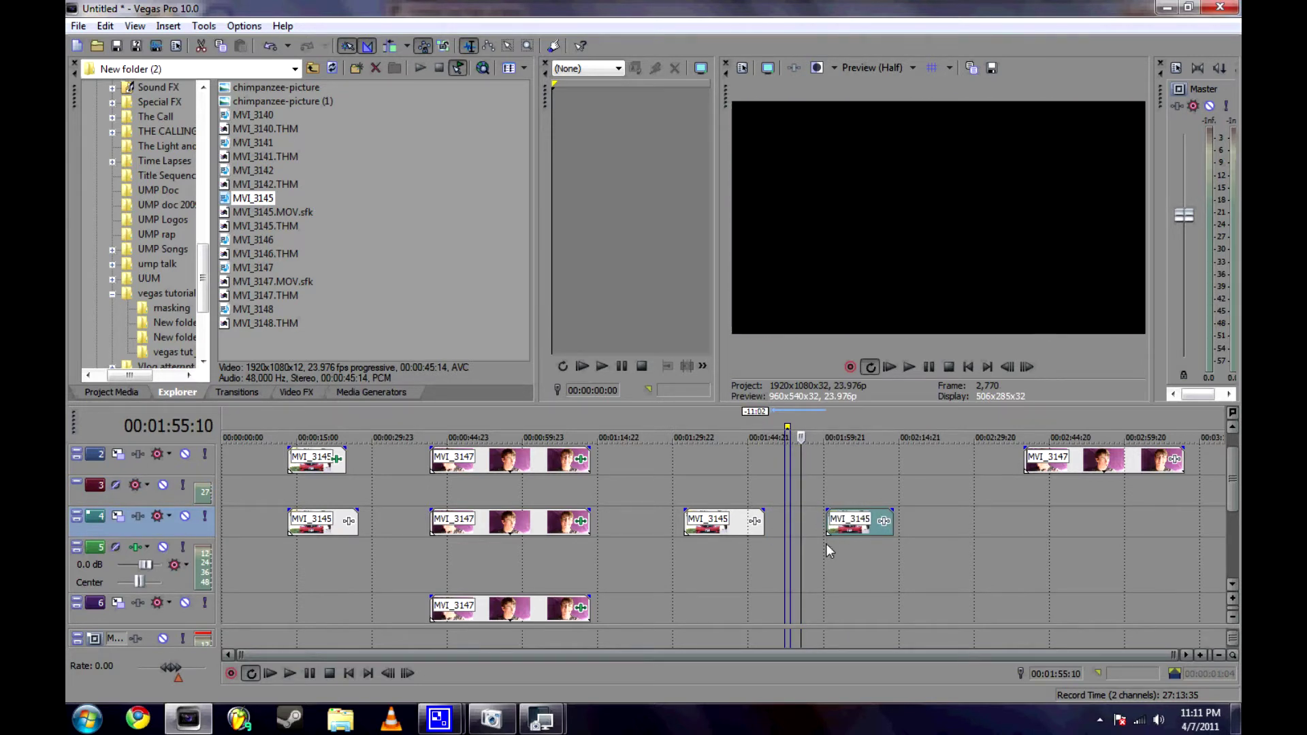
{"action": "left_click", "coordinate": [827, 545]}
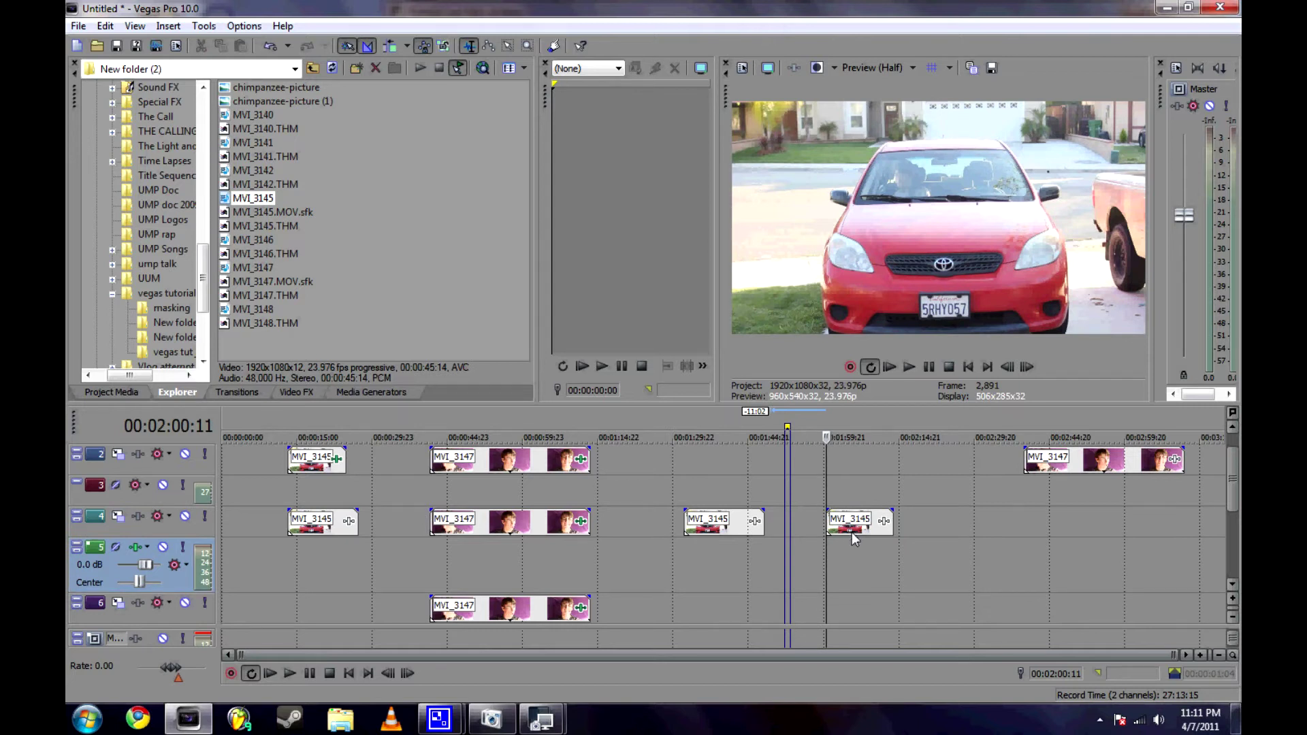
{"action": "left_click_drag", "start_coordinate": [851, 532], "coordinate": [693, 473]}
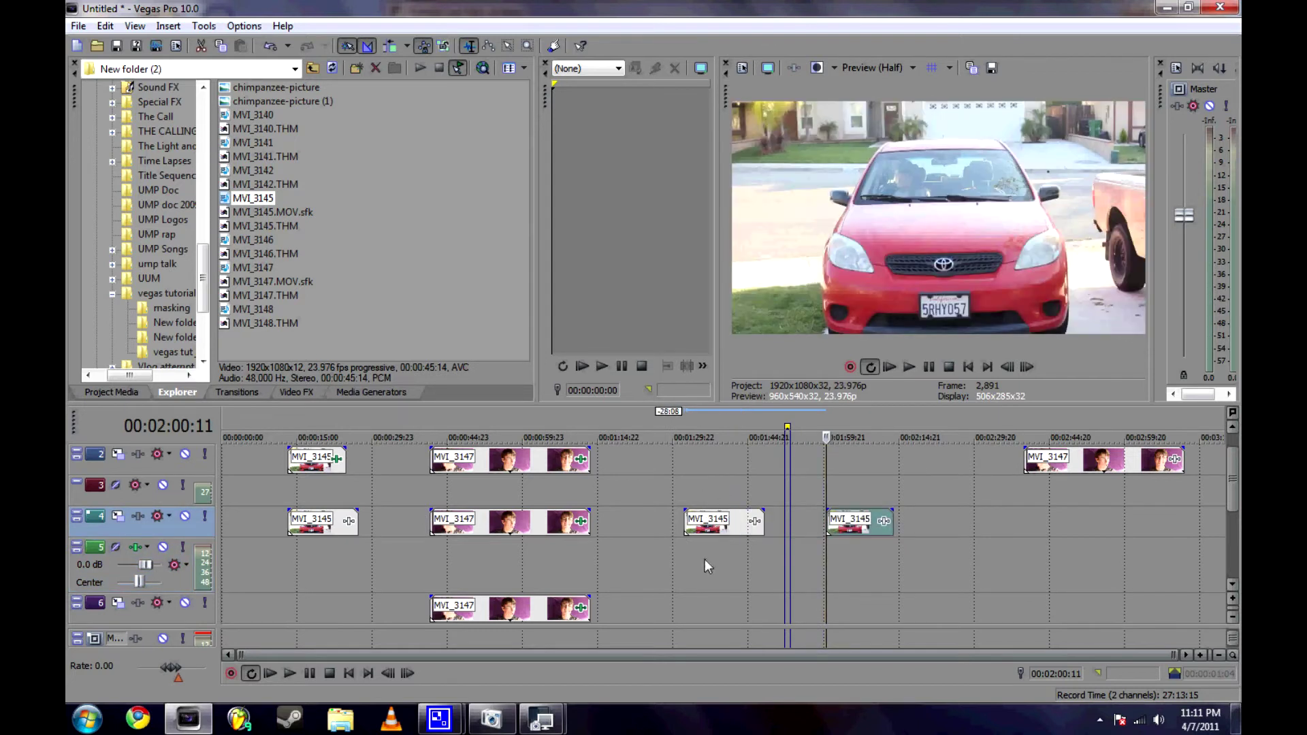
{"action": "left_click_drag", "start_coordinate": [698, 596], "coordinate": [706, 466]}
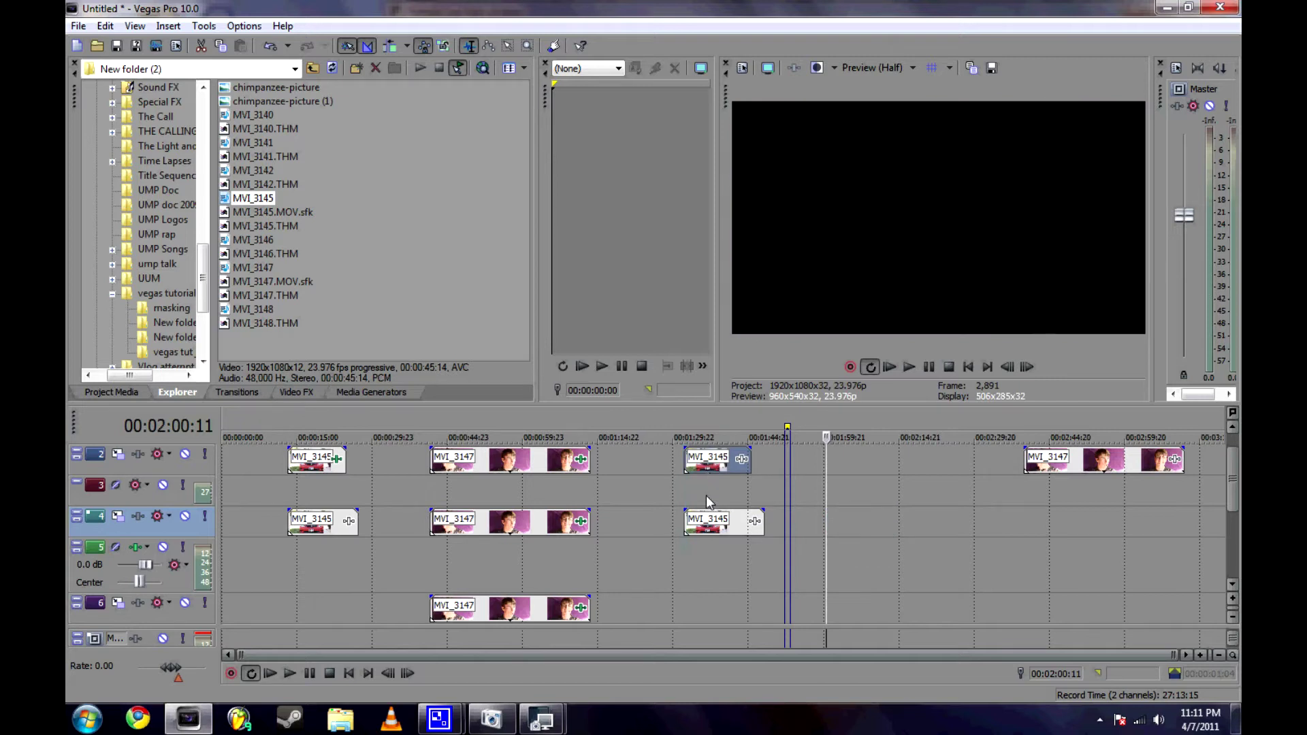
{"action": "left_click", "coordinate": [787, 514]}
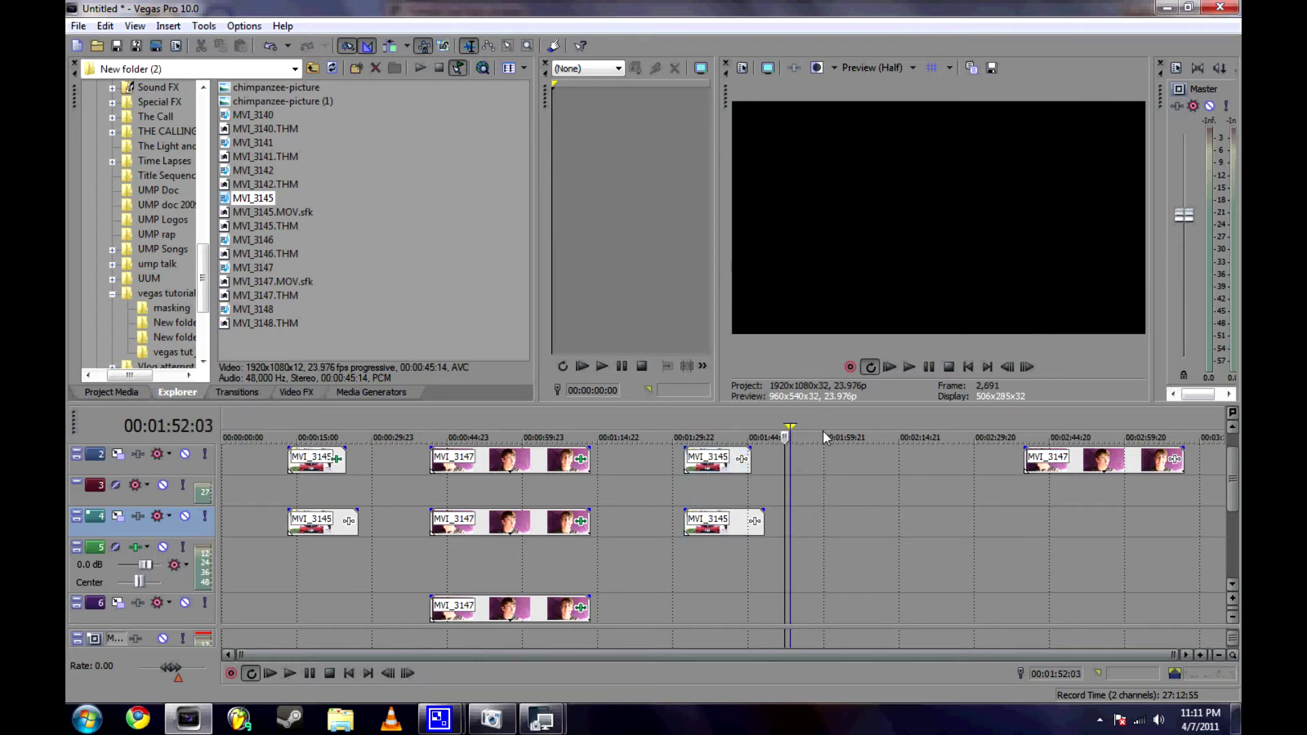
{"action": "left_click_drag", "start_coordinate": [823, 432], "coordinate": [860, 431]}
Scrub and play back the stacked MVI_3145 takes between 1:34 and 1:37.
{"action": "left_click", "coordinate": [705, 487]}
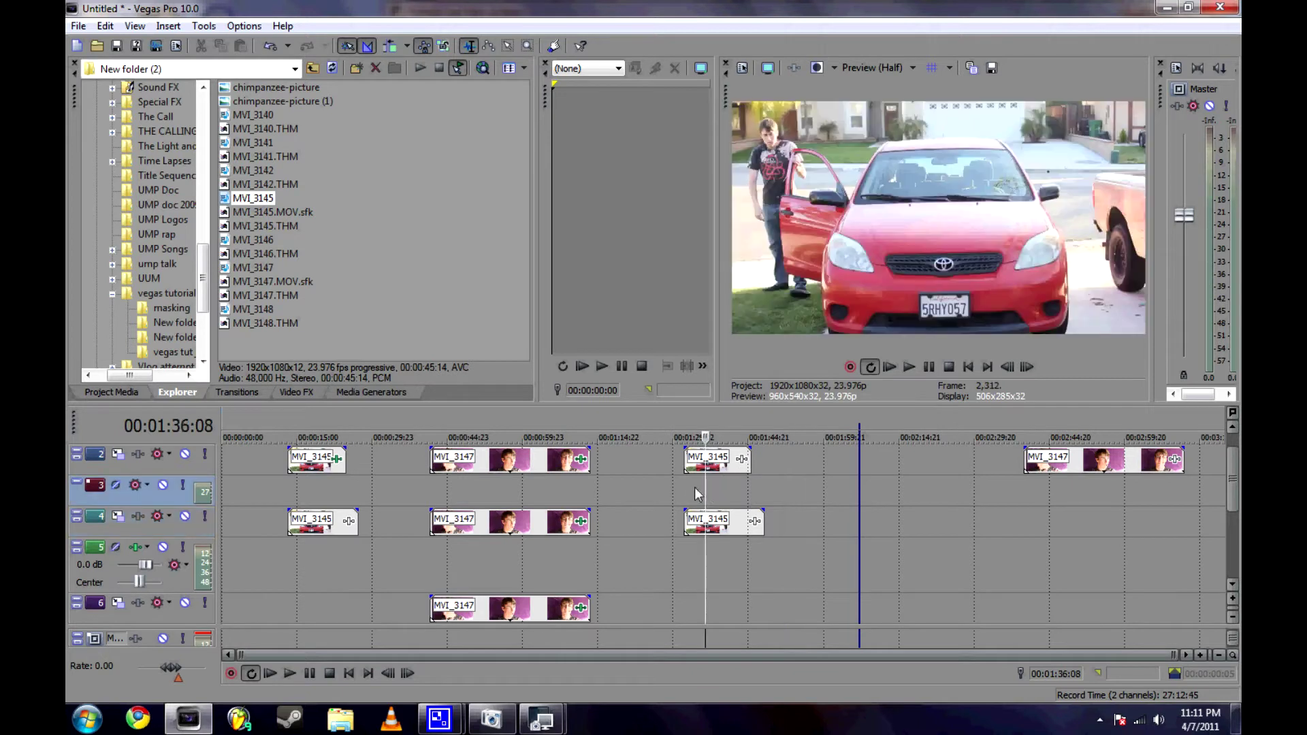
{"action": "left_click", "coordinate": [687, 501]}
{"action": "left_click", "coordinate": [697, 501]}
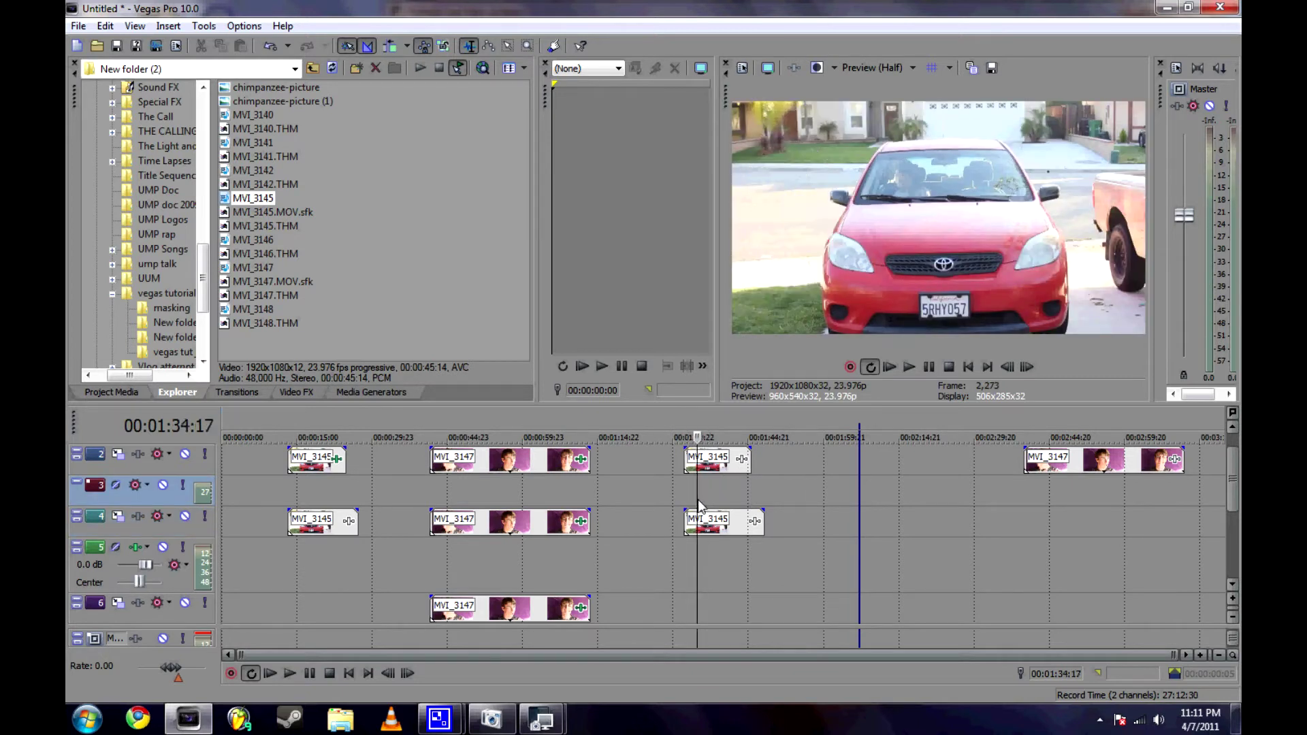
{"action": "left_click", "coordinate": [712, 504]}
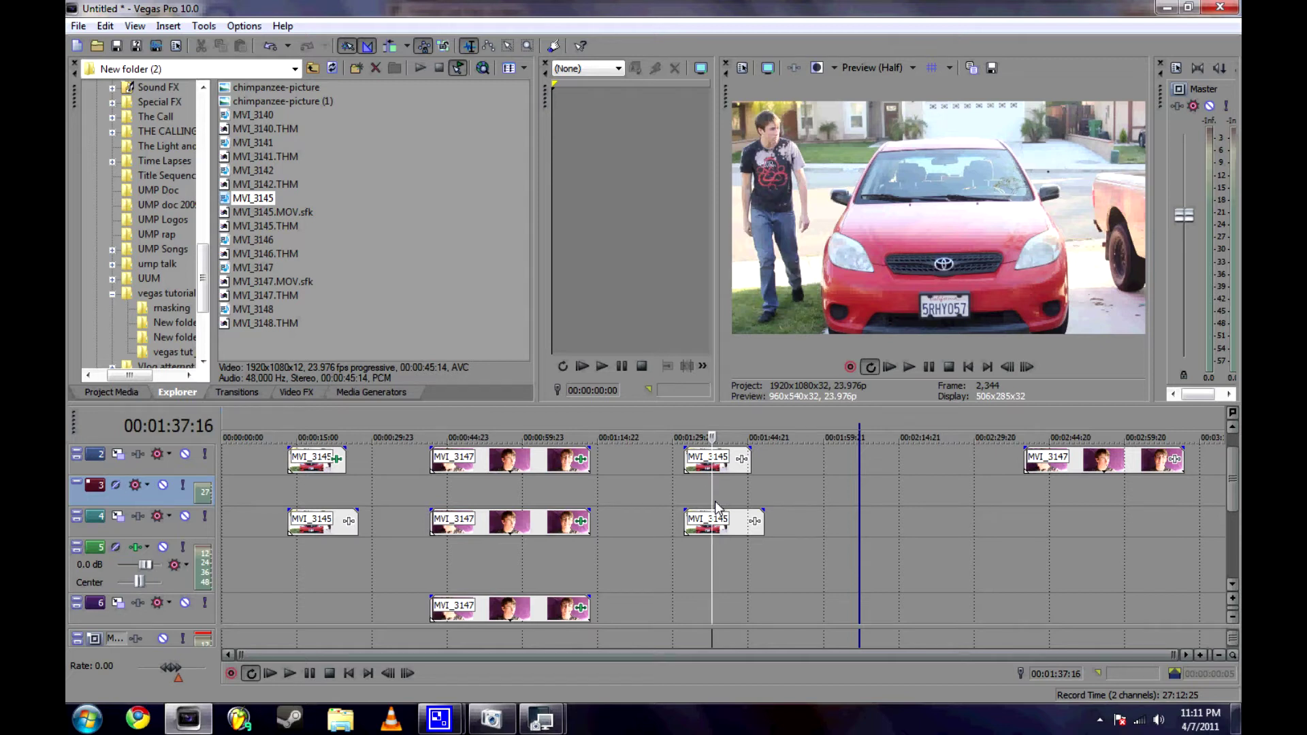
{"action": "left_click", "coordinate": [695, 482]}
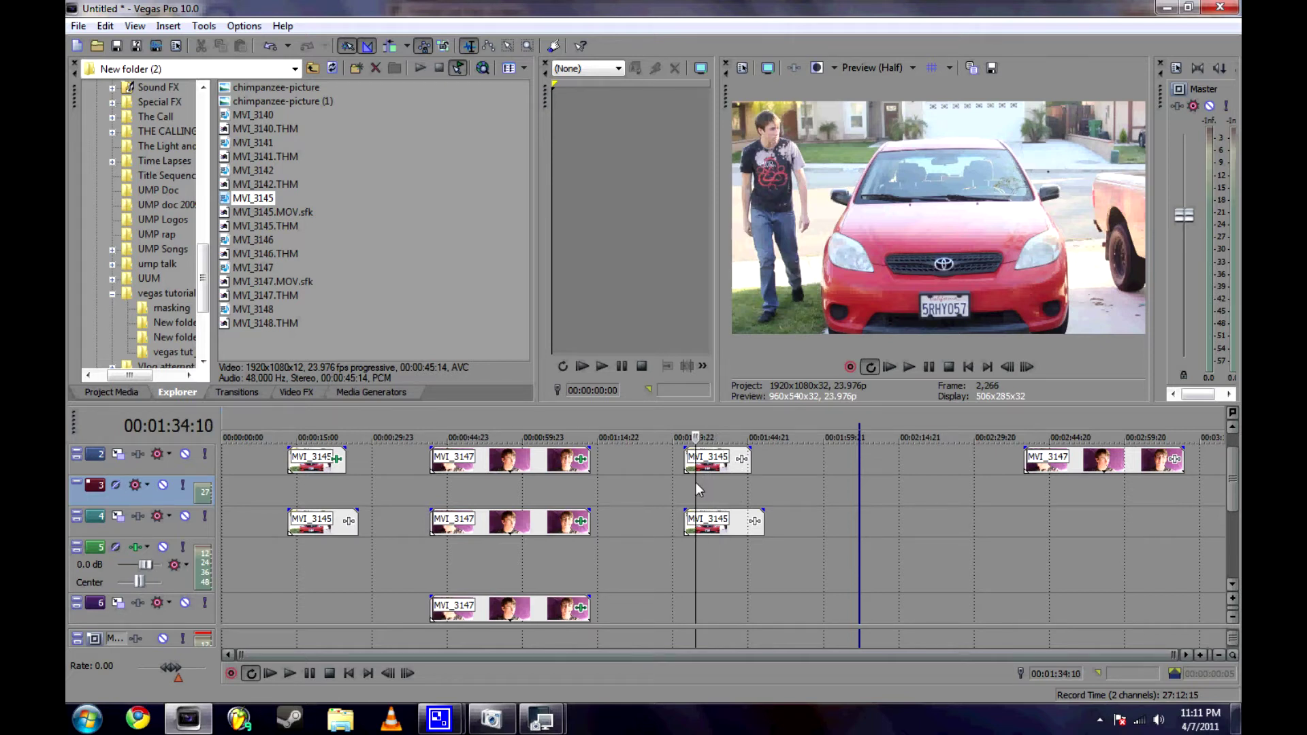
{"action": "key", "text": "space"}
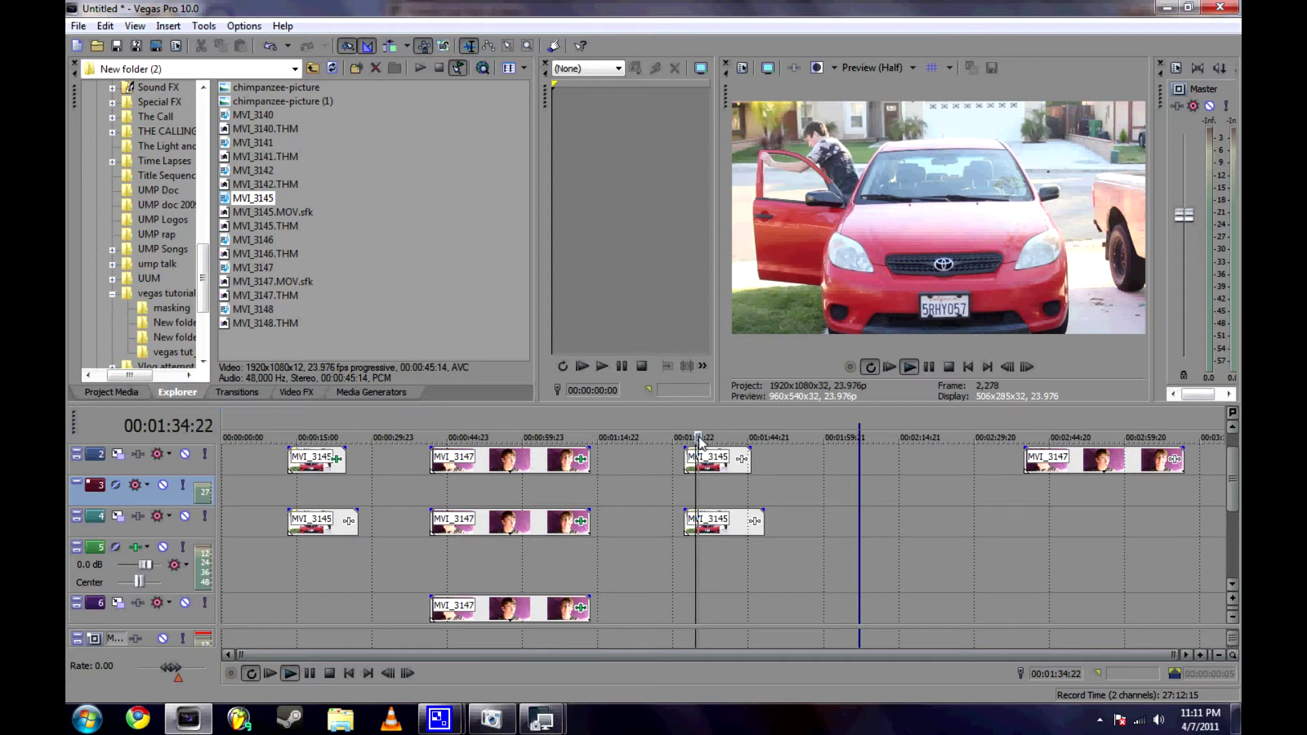
{"action": "key", "text": "Return"}
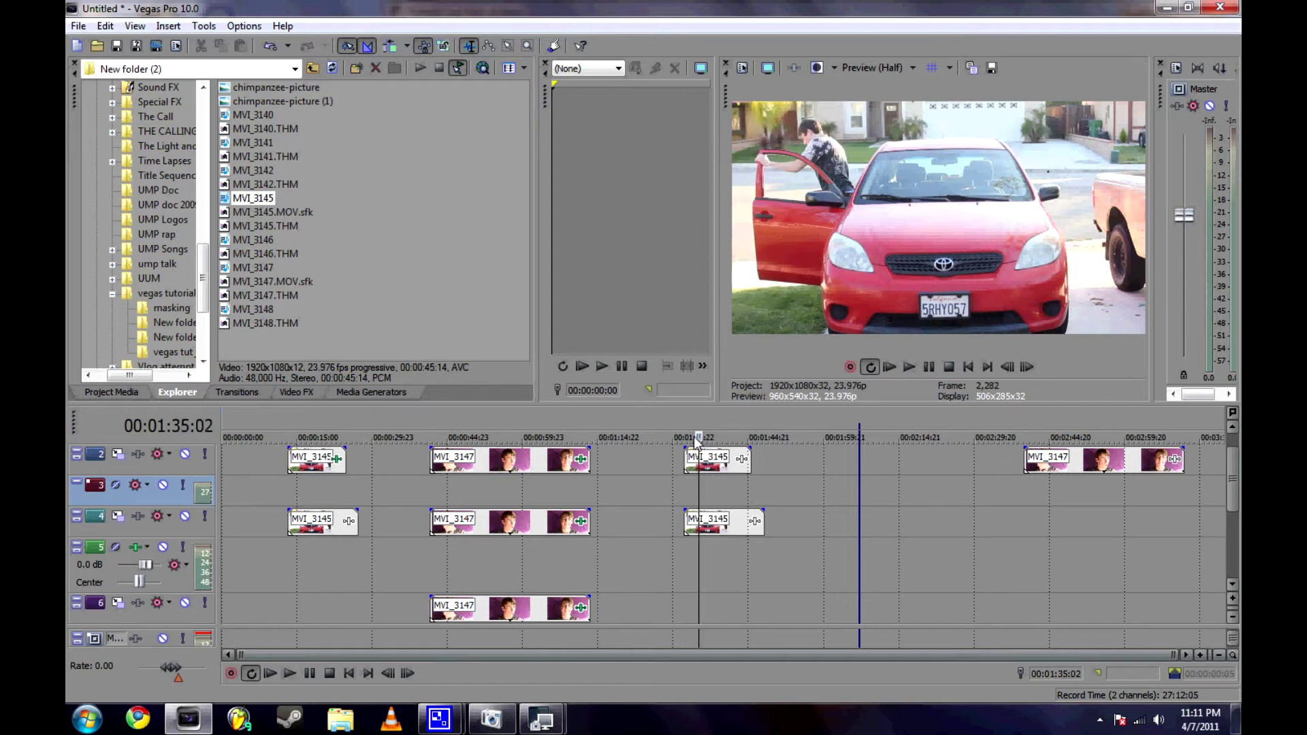
Mute track 2 and return the playhead to the MVI_3145 clip start.
{"action": "left_click", "coordinate": [185, 455]}
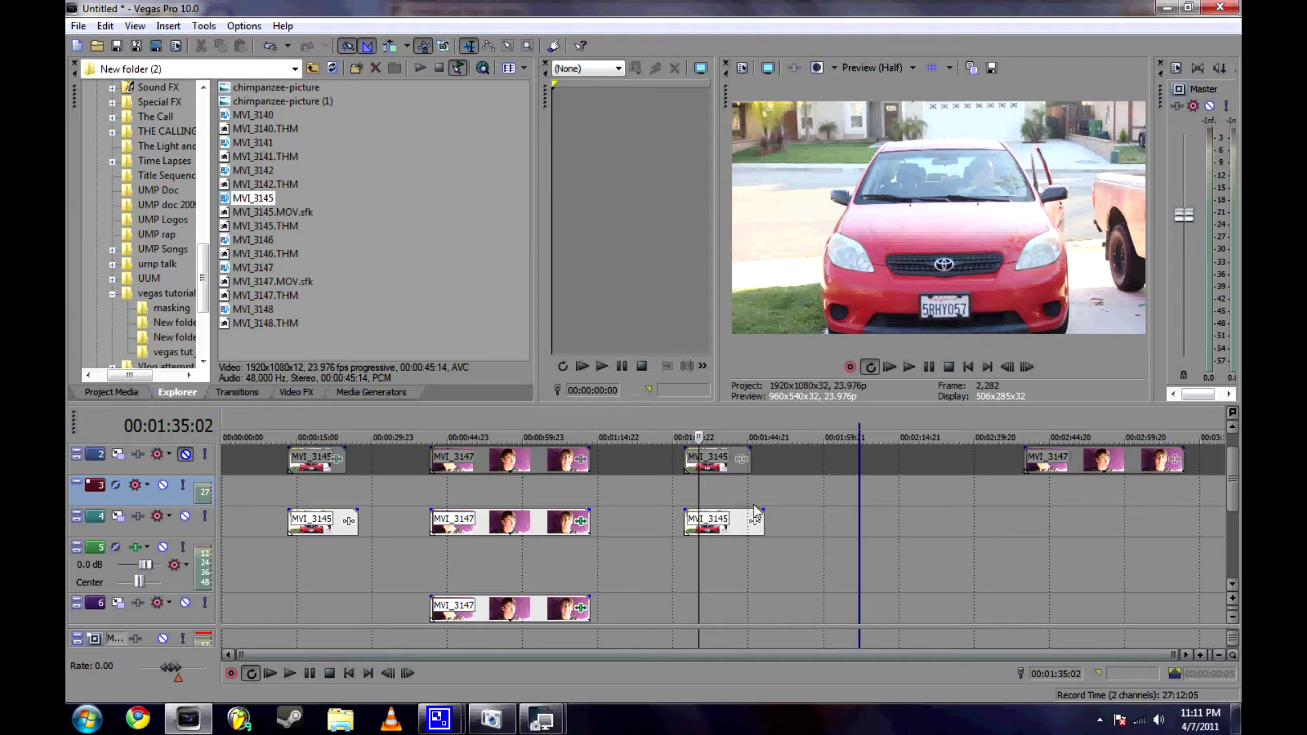
{"action": "left_click", "coordinate": [680, 500]}
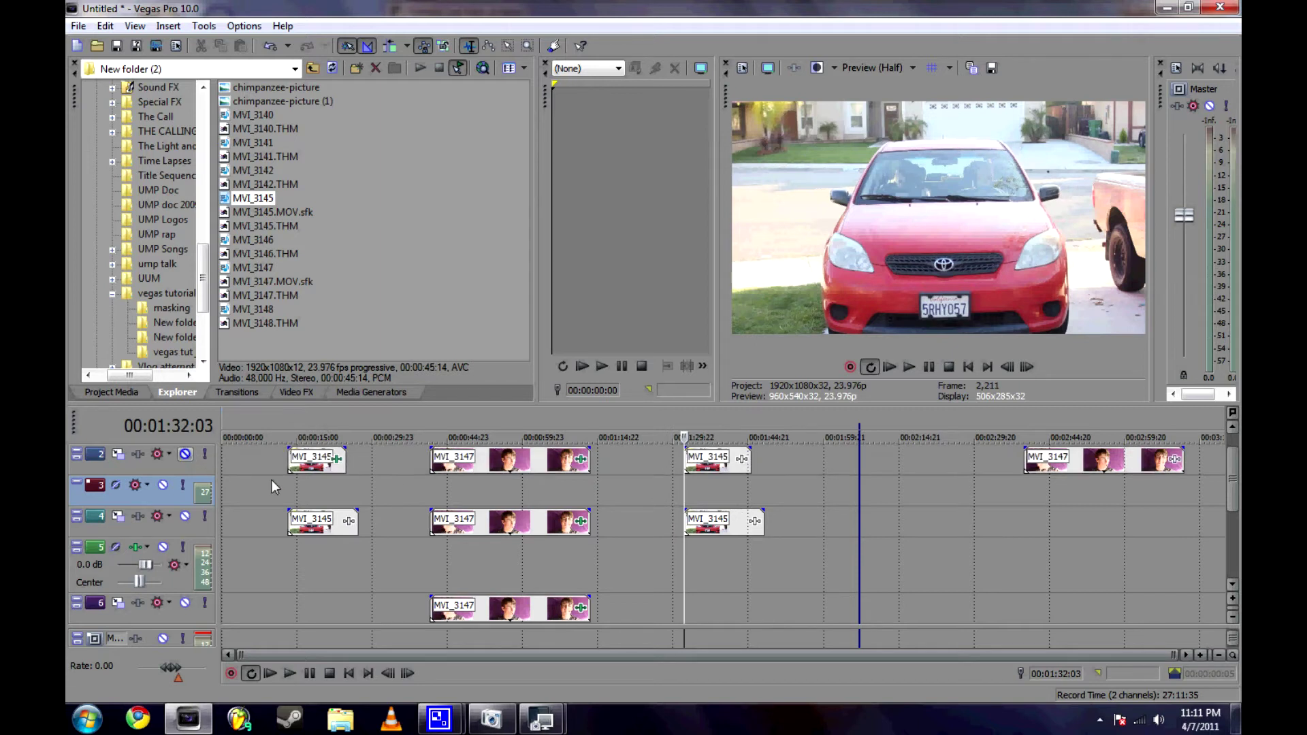
{"action": "left_click", "coordinate": [1232, 599]}
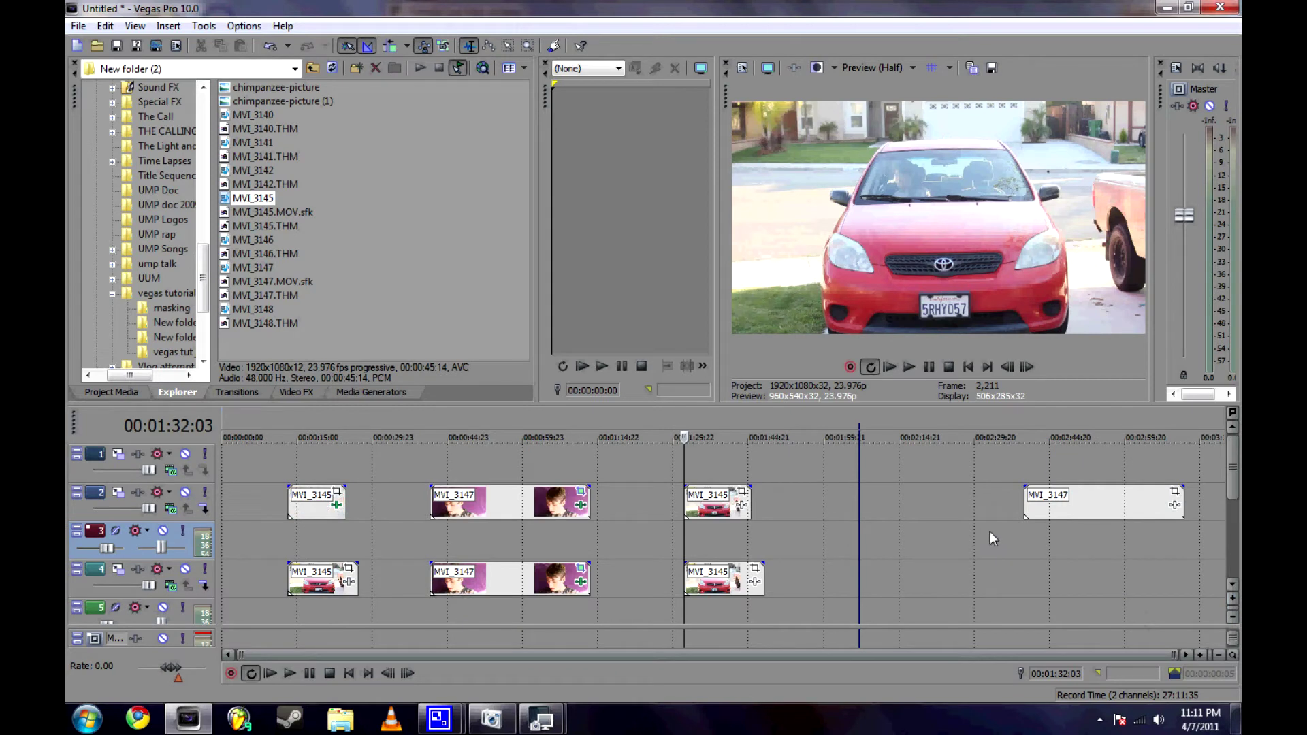
Open the MVI_3145 clip's effects chooser, move it aside, and close it without adding anything.
{"action": "left_click", "coordinate": [741, 505]}
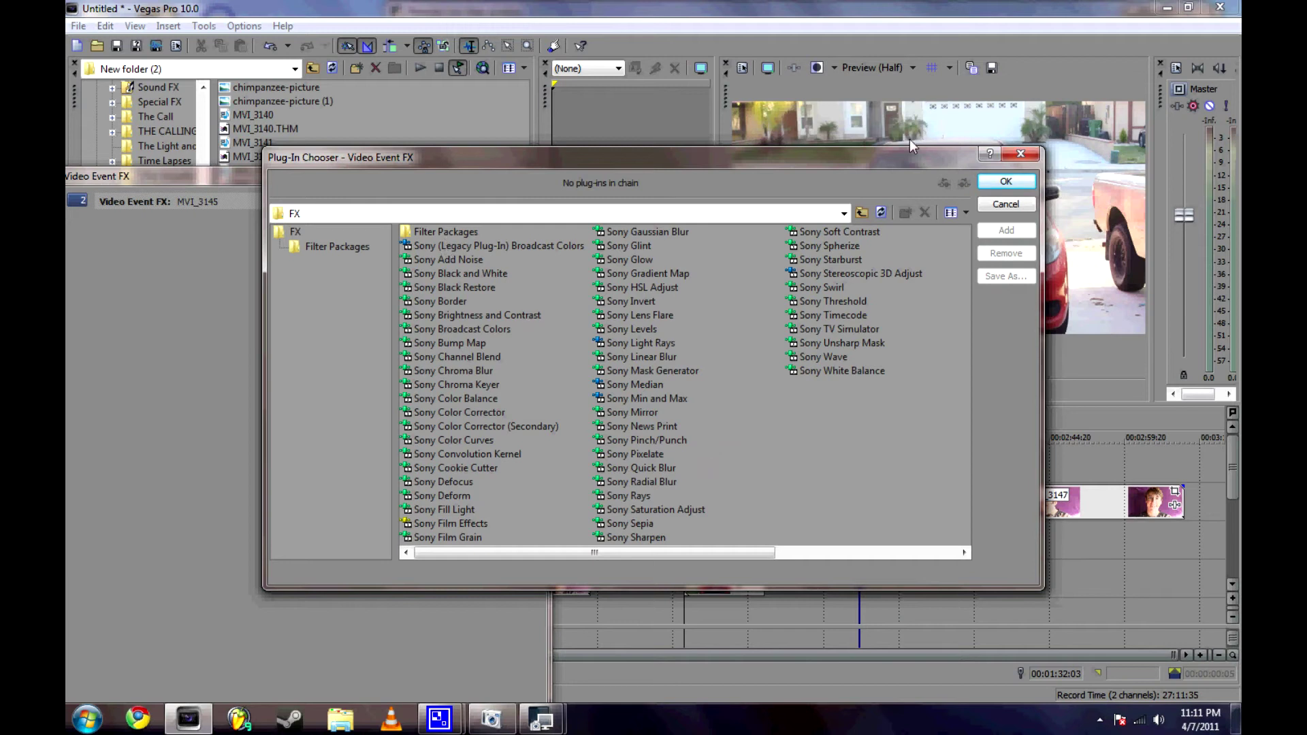
{"action": "left_click_drag", "start_coordinate": [475, 156], "coordinate": [460, 72]}
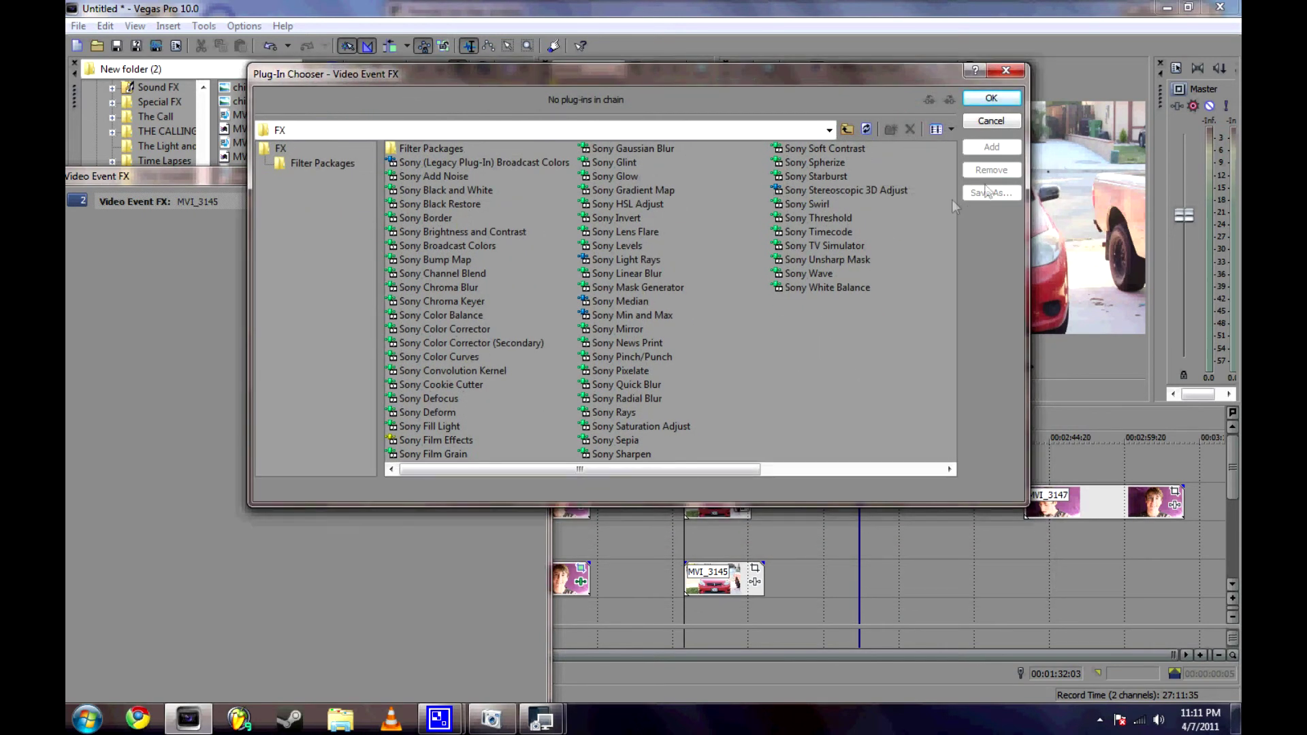
{"action": "left_click", "coordinate": [1005, 71]}
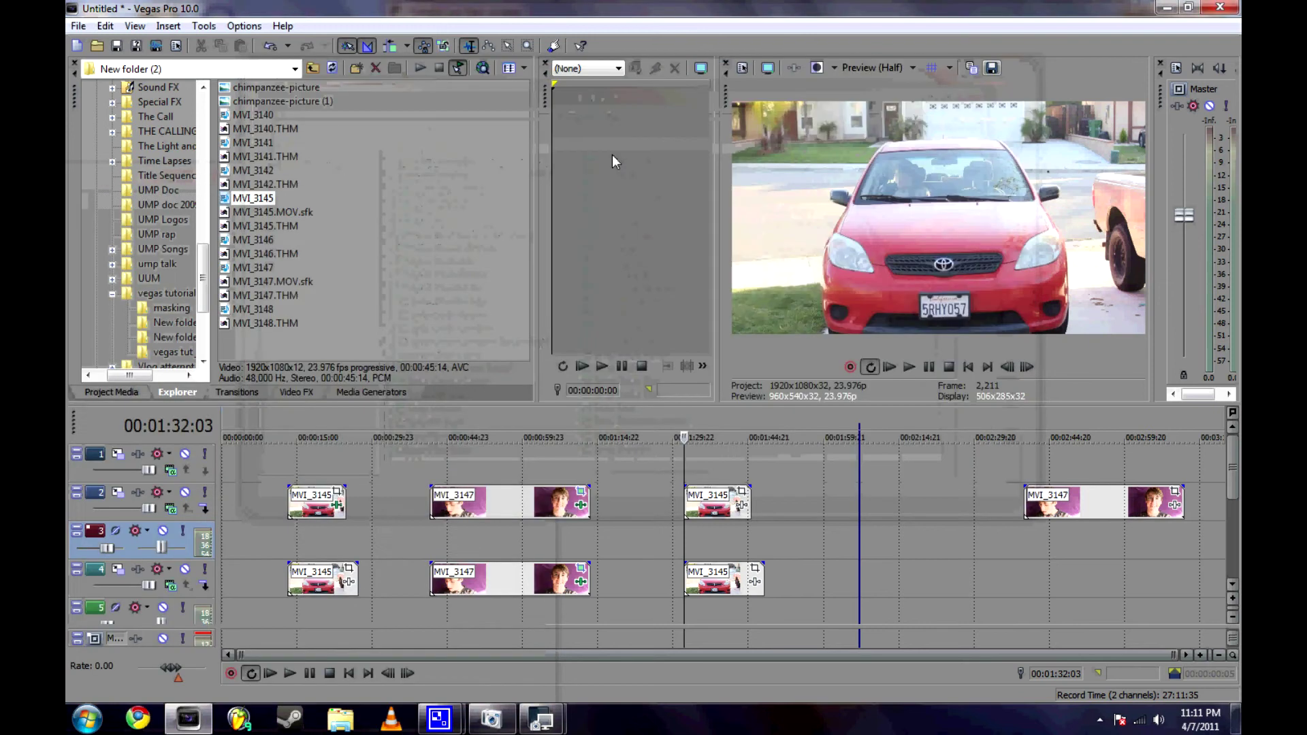
Apply the Cookie Cutter 'Square, Top Left, Border' preset to the upper MVI_3145 clip.
{"action": "left_click", "coordinate": [297, 392]}
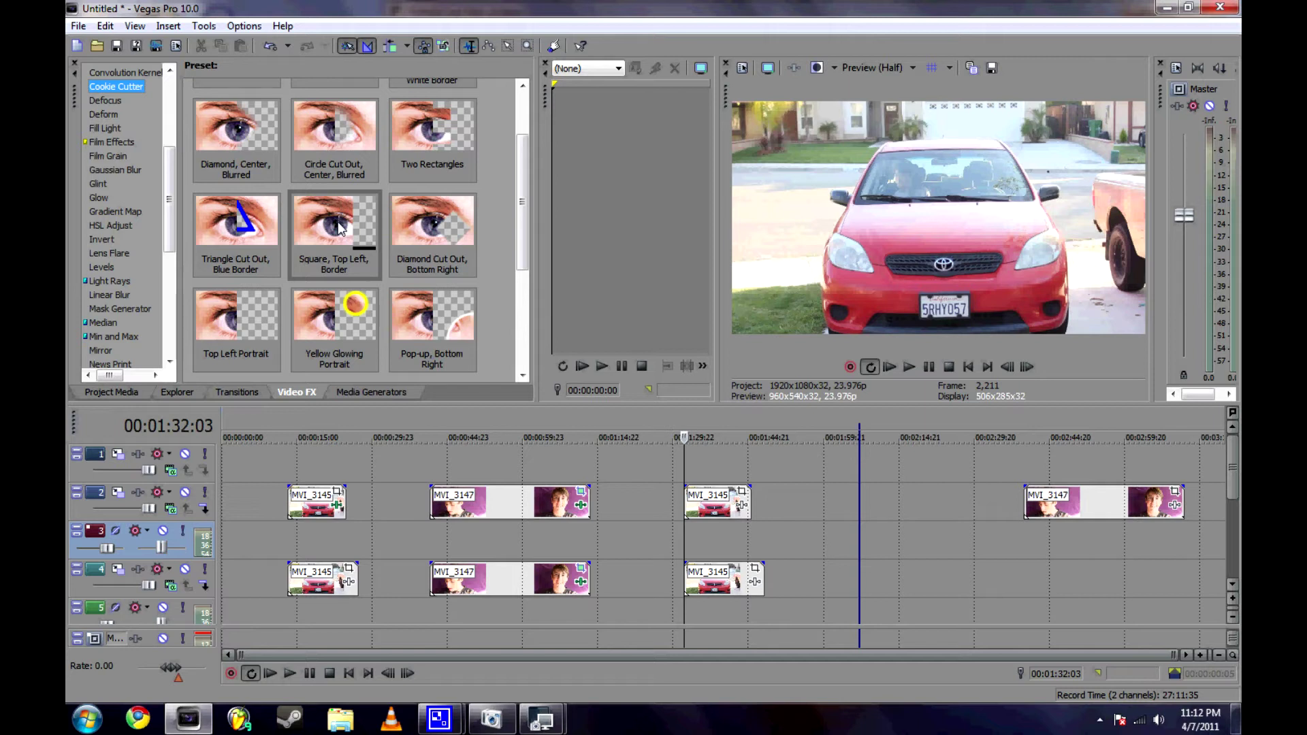
{"action": "scroll", "coordinate": [124, 229], "scroll_direction": "up", "scroll_amount": 5}
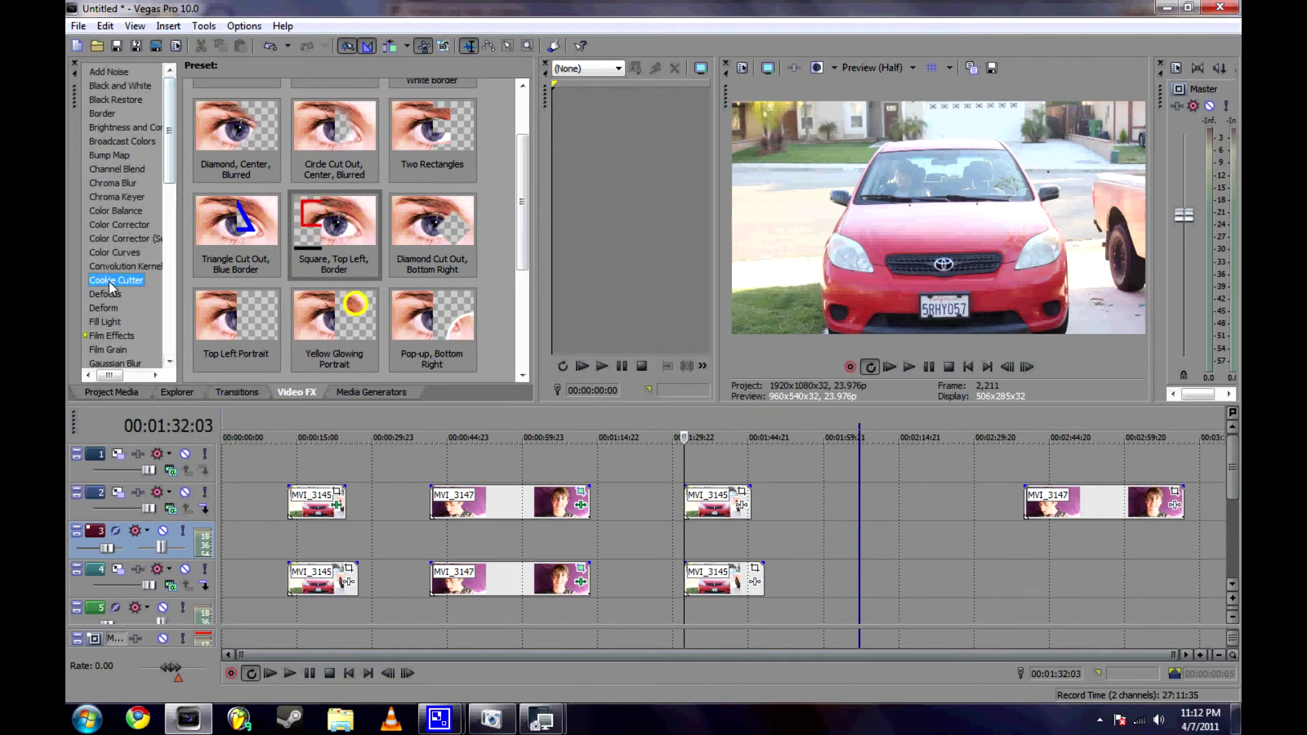
{"action": "left_click", "coordinate": [327, 256]}
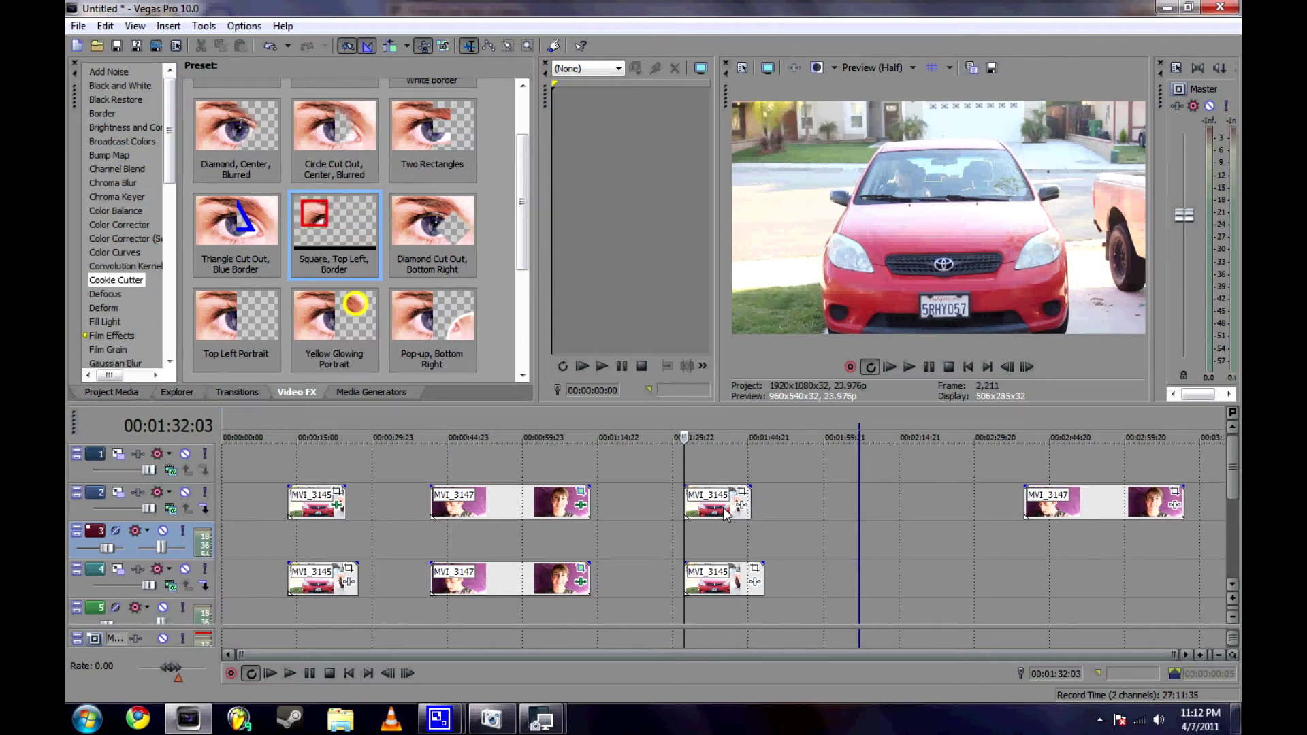
{"action": "left_click_drag", "start_coordinate": [723, 507], "coordinate": [723, 508]}
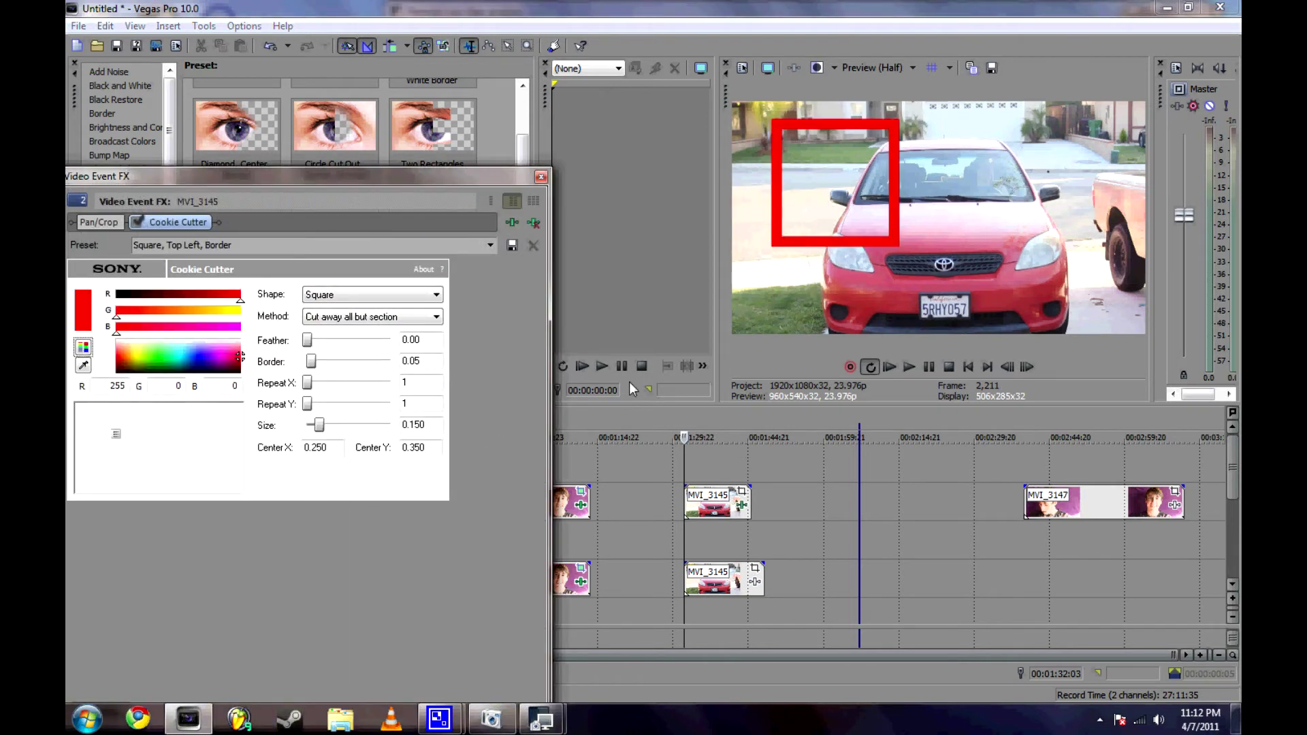
{"action": "mouse_move", "coordinate": [701, 538]}
{"action": "left_mouse_down"}
{"action": "mouse_move", "coordinate": [723, 543]}
{"action": "mouse_move", "coordinate": [696, 541]}
{"action": "left_mouse_up"}
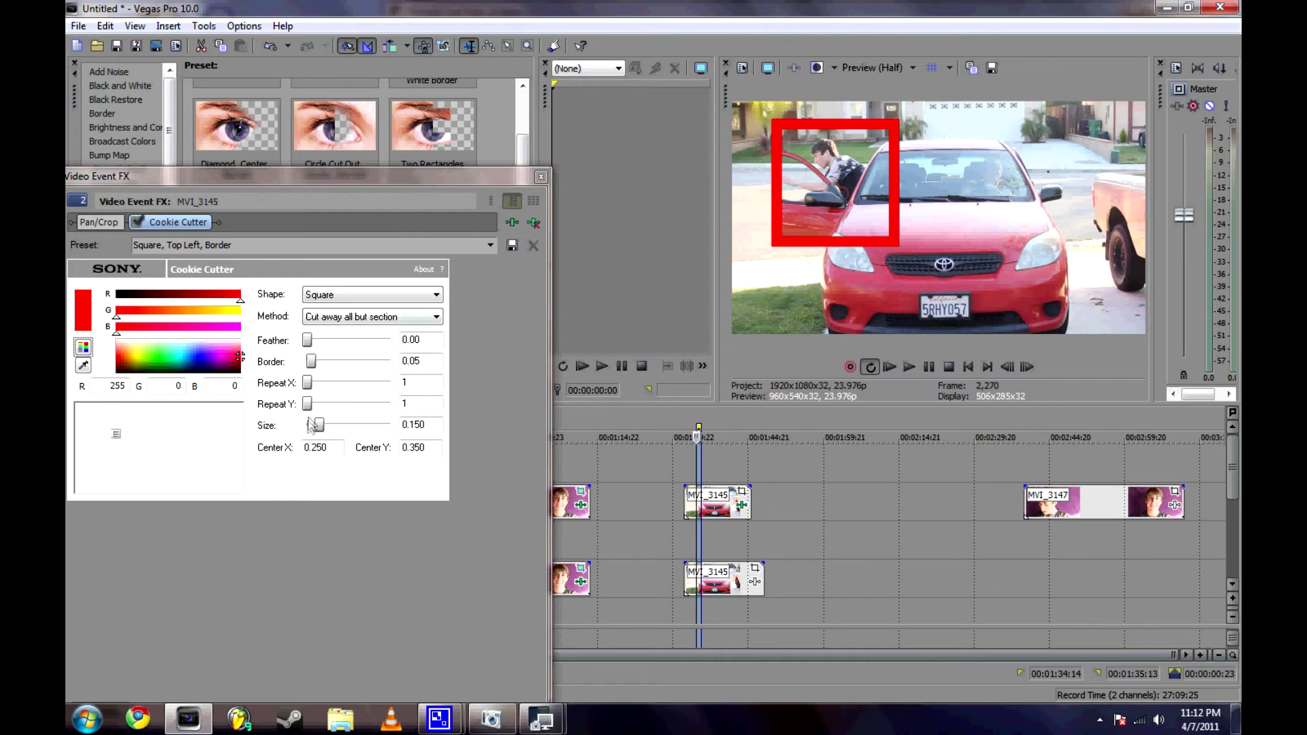
Set the Cookie Cutter size to 0.370, centre 0.148/0.478 on the left person, border 0.
{"action": "left_click_drag", "start_coordinate": [316, 432], "coordinate": [338, 424]}
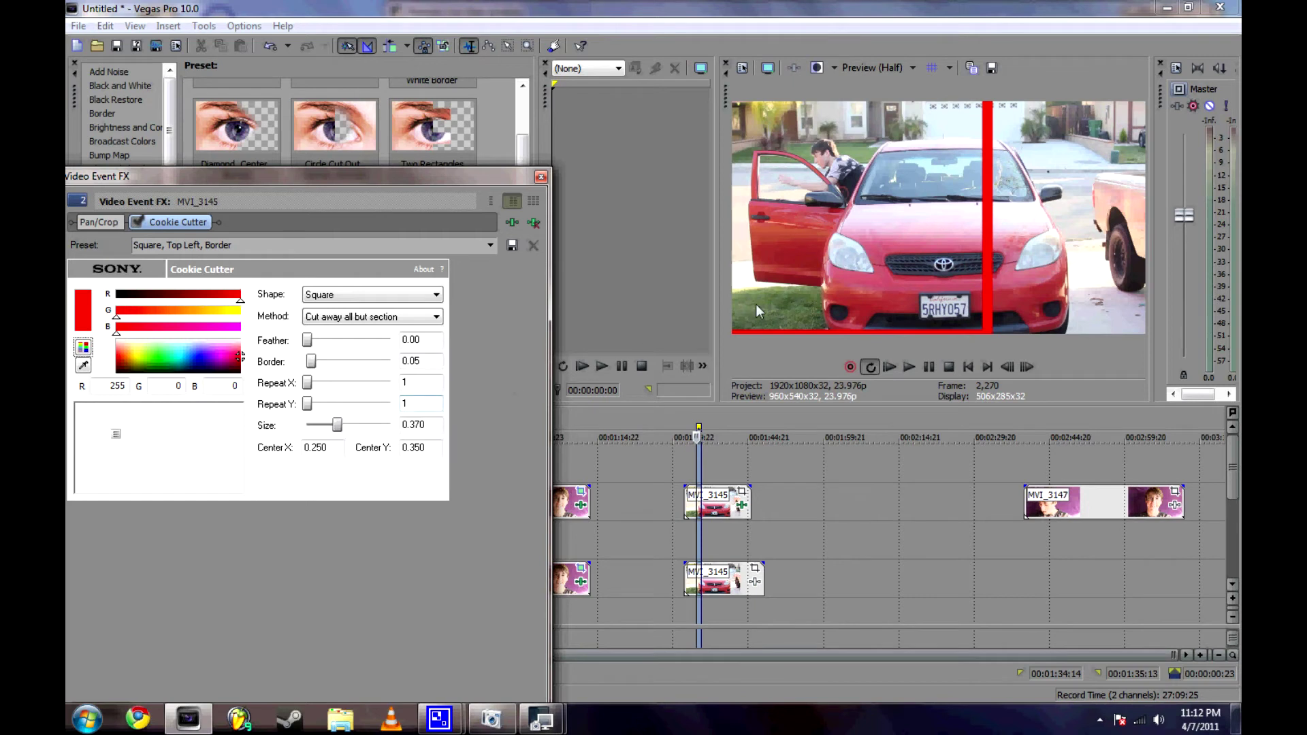
{"action": "left_click", "coordinate": [831, 255]}
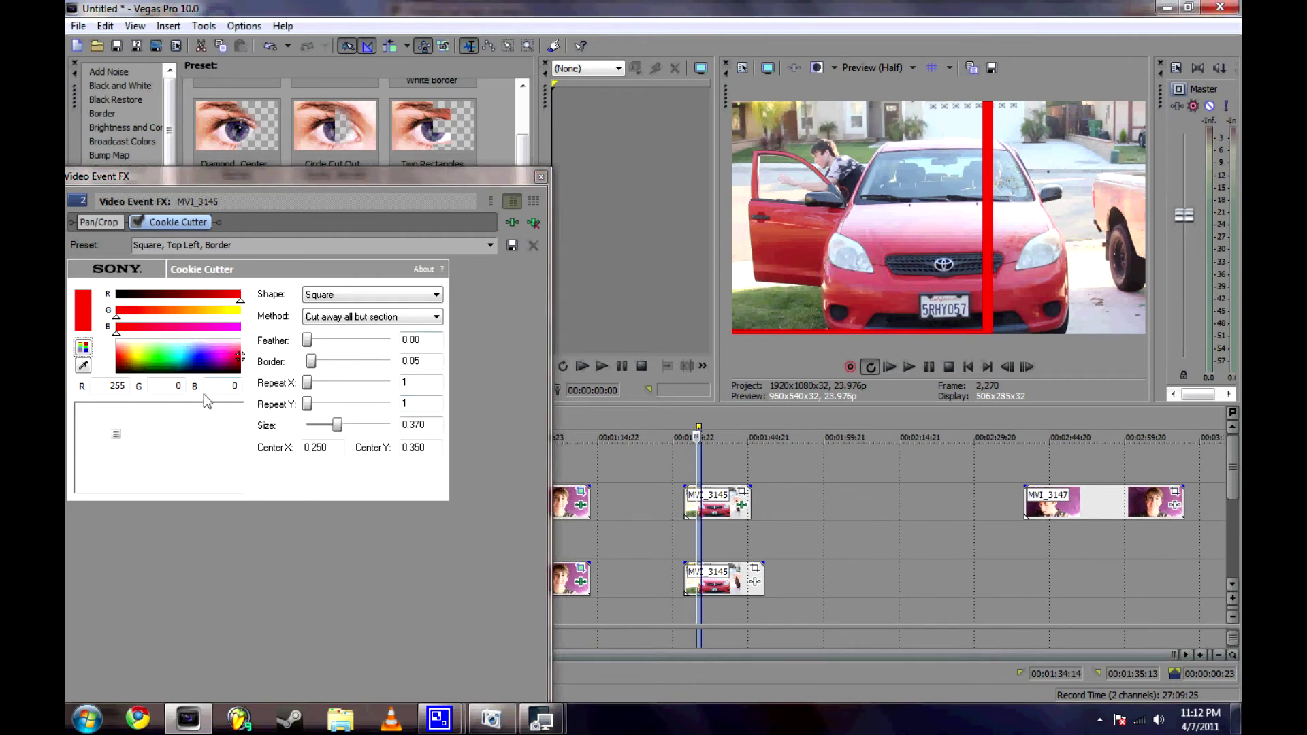
{"action": "left_click_drag", "start_coordinate": [116, 434], "coordinate": [100, 452]}
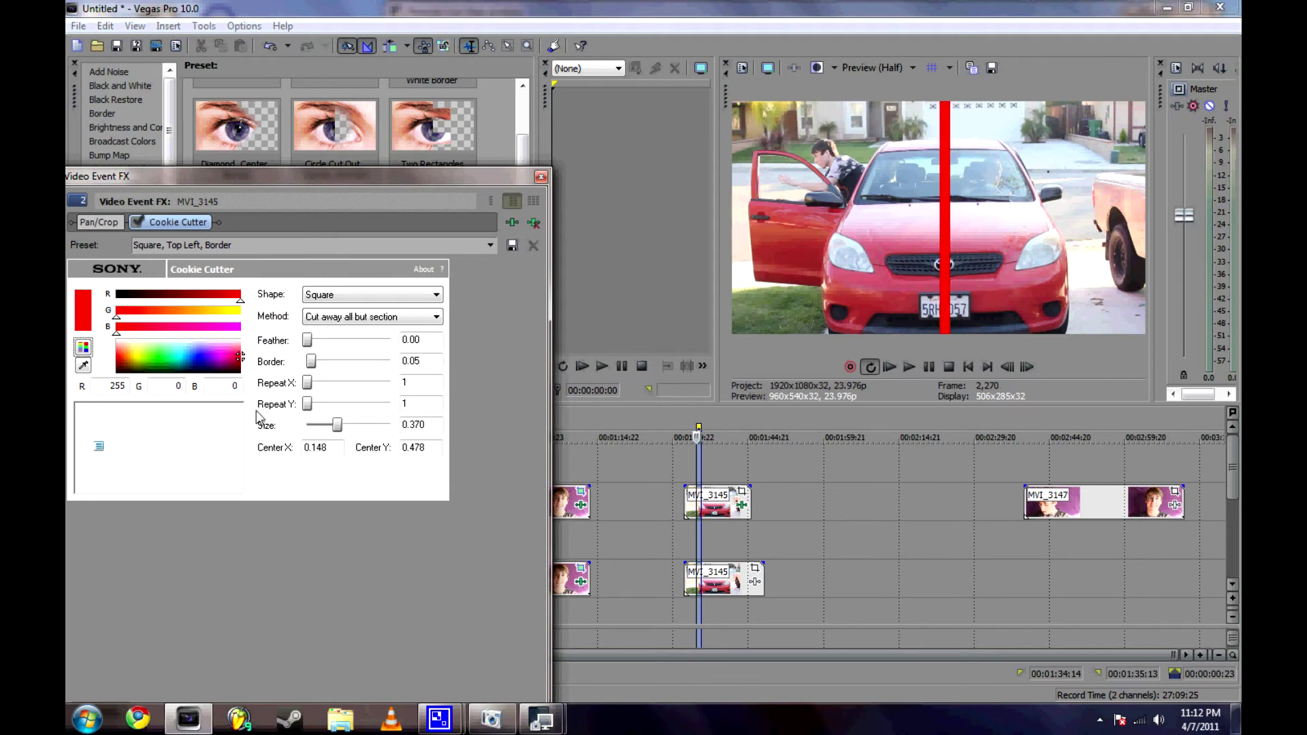
{"action": "left_click_drag", "start_coordinate": [311, 366], "coordinate": [305, 372]}
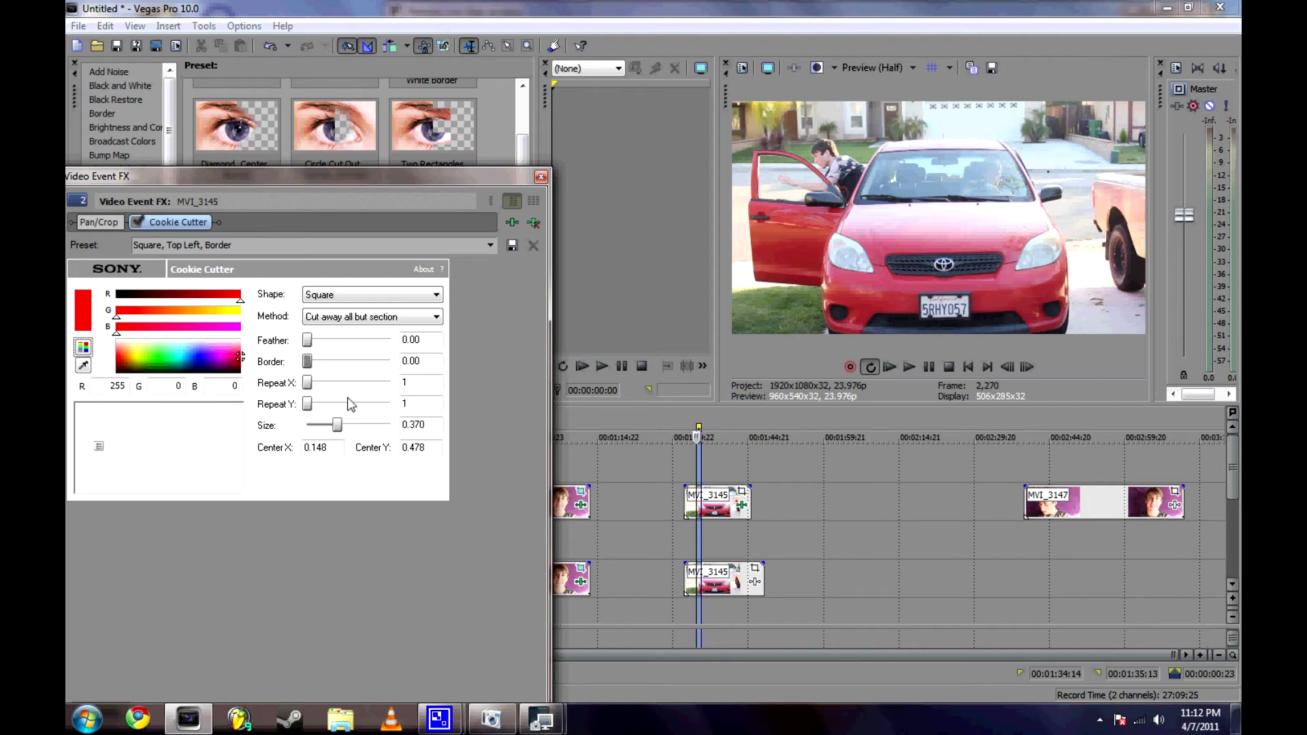
{"action": "left_click", "coordinate": [676, 481]}
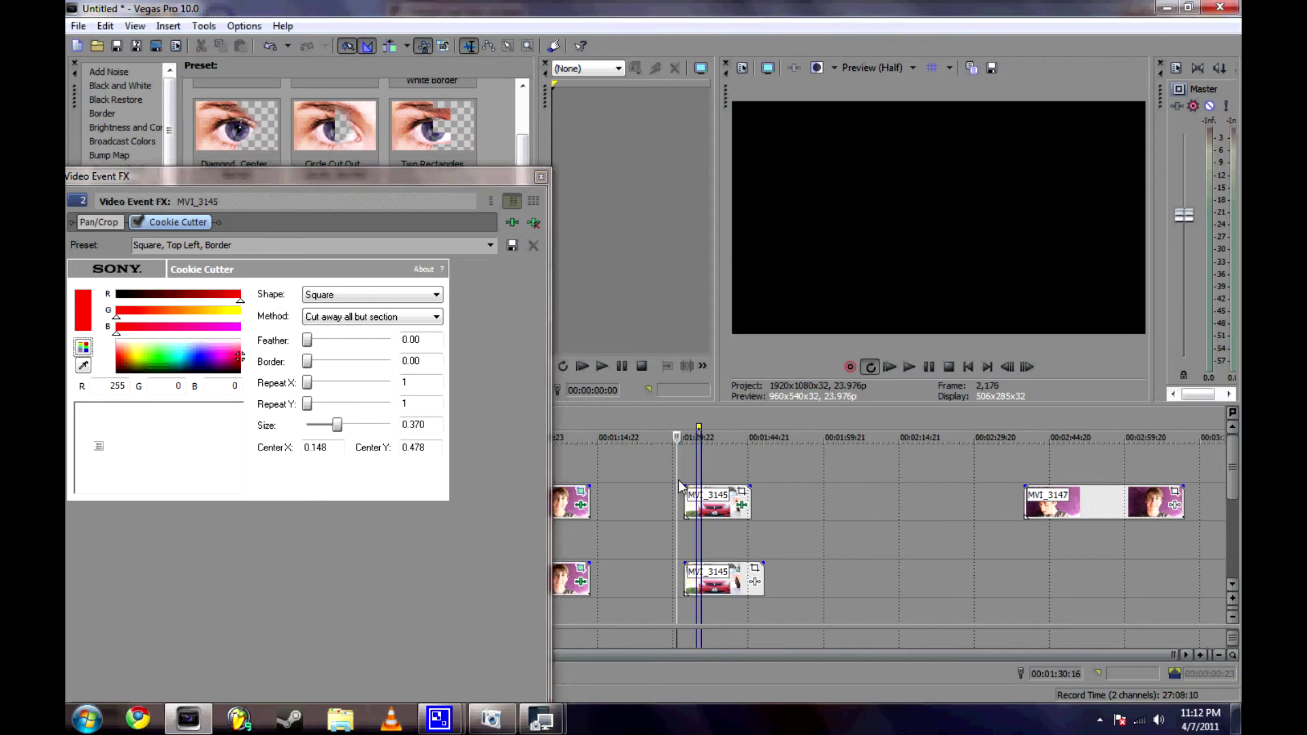
Loop-play the masked car section, then stop and go to MVI_3147 at 00:02:59:13.
{"action": "key", "text": "space"}
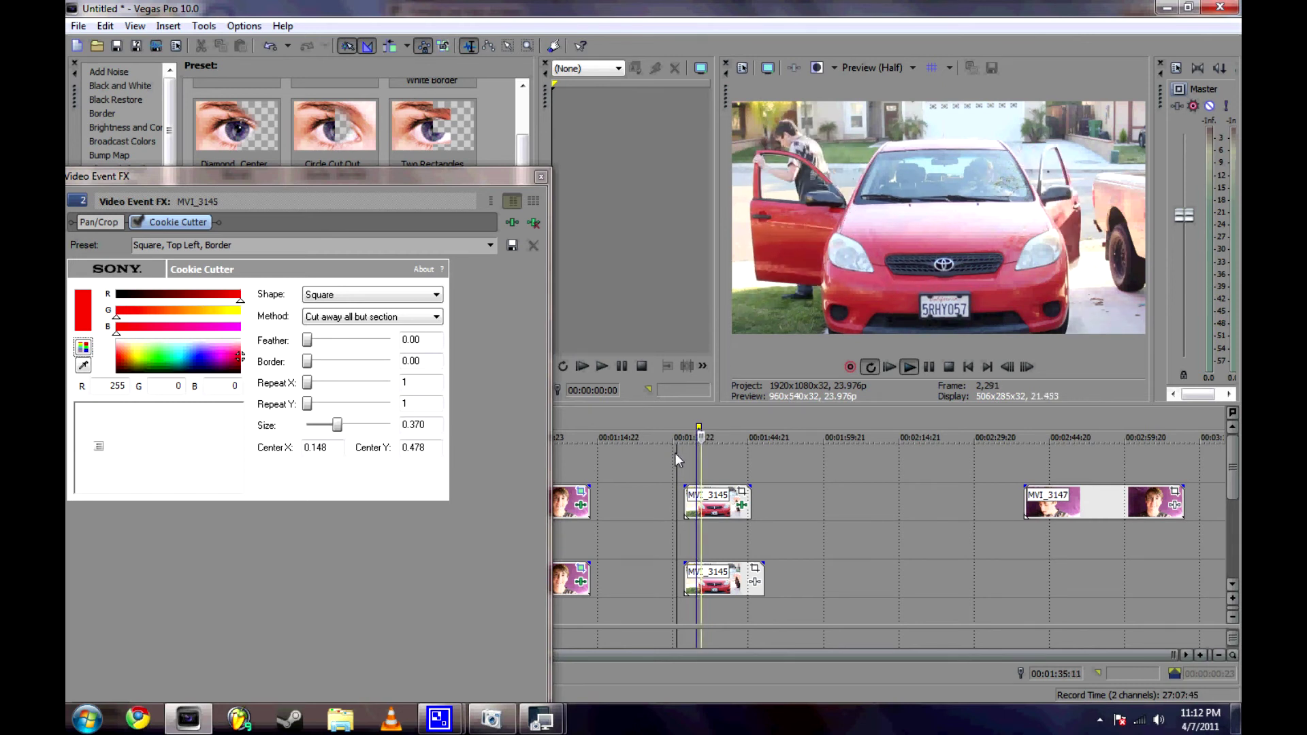
{"action": "left_click_drag", "start_coordinate": [711, 433], "coordinate": [728, 434]}
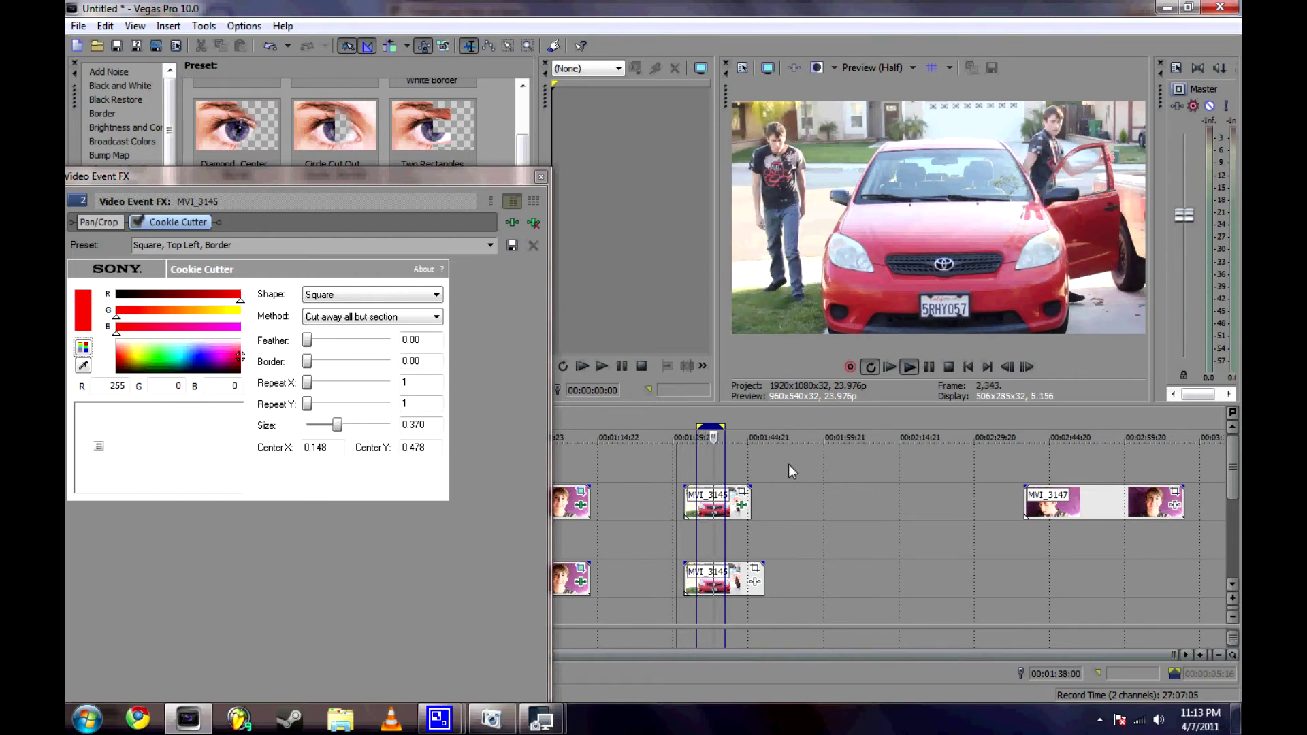
{"action": "left_click", "coordinate": [783, 488]}
{"action": "key", "text": "space"}
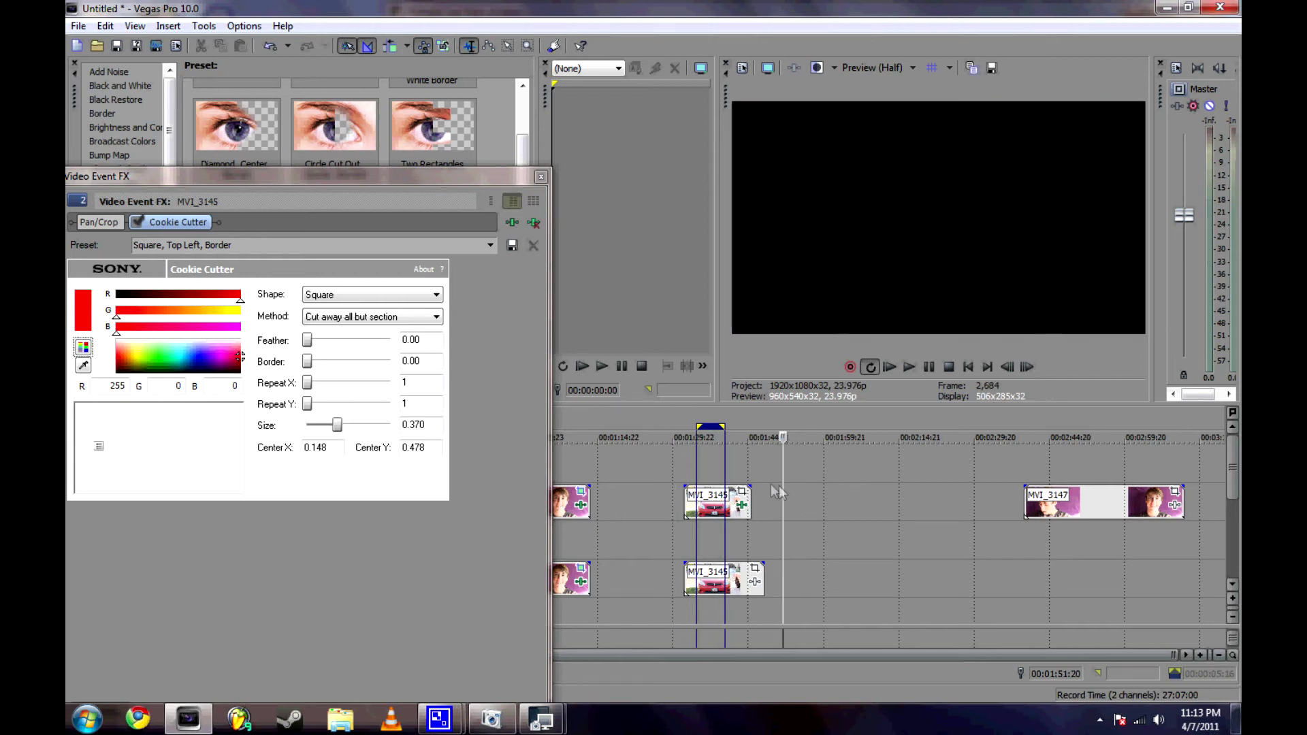
{"action": "left_click", "coordinate": [1121, 546]}
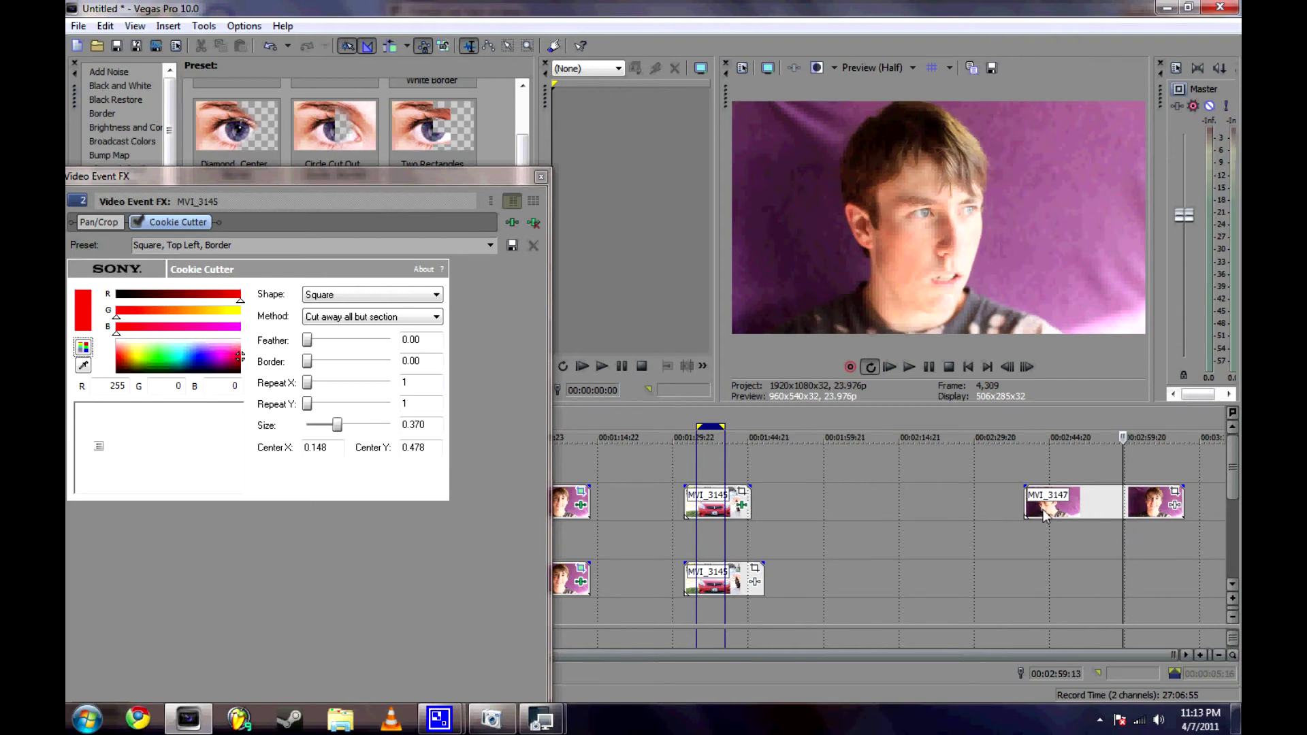
Add the Sony Chroma Keyer effect to the MVI_3147 face clip.
{"action": "left_click", "coordinate": [543, 176]}
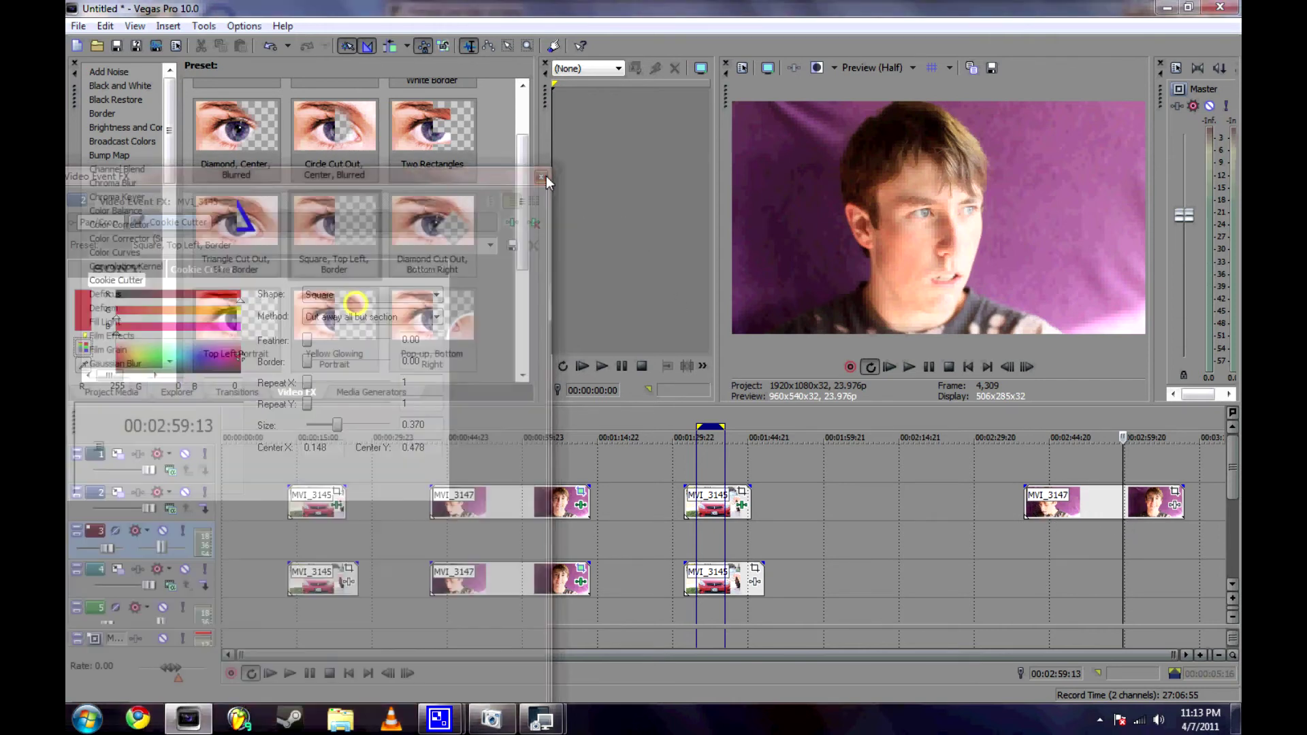
{"action": "left_click", "coordinate": [1176, 507]}
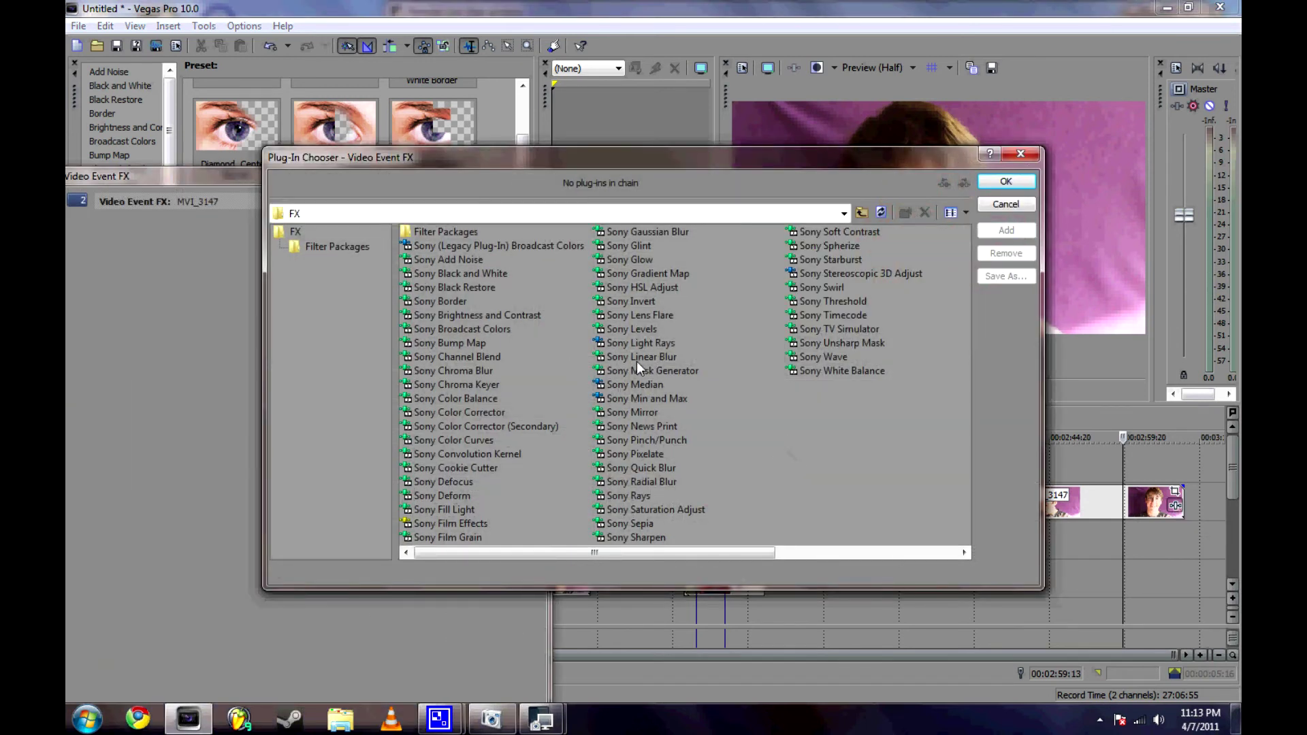
{"action": "left_click", "coordinate": [440, 386]}
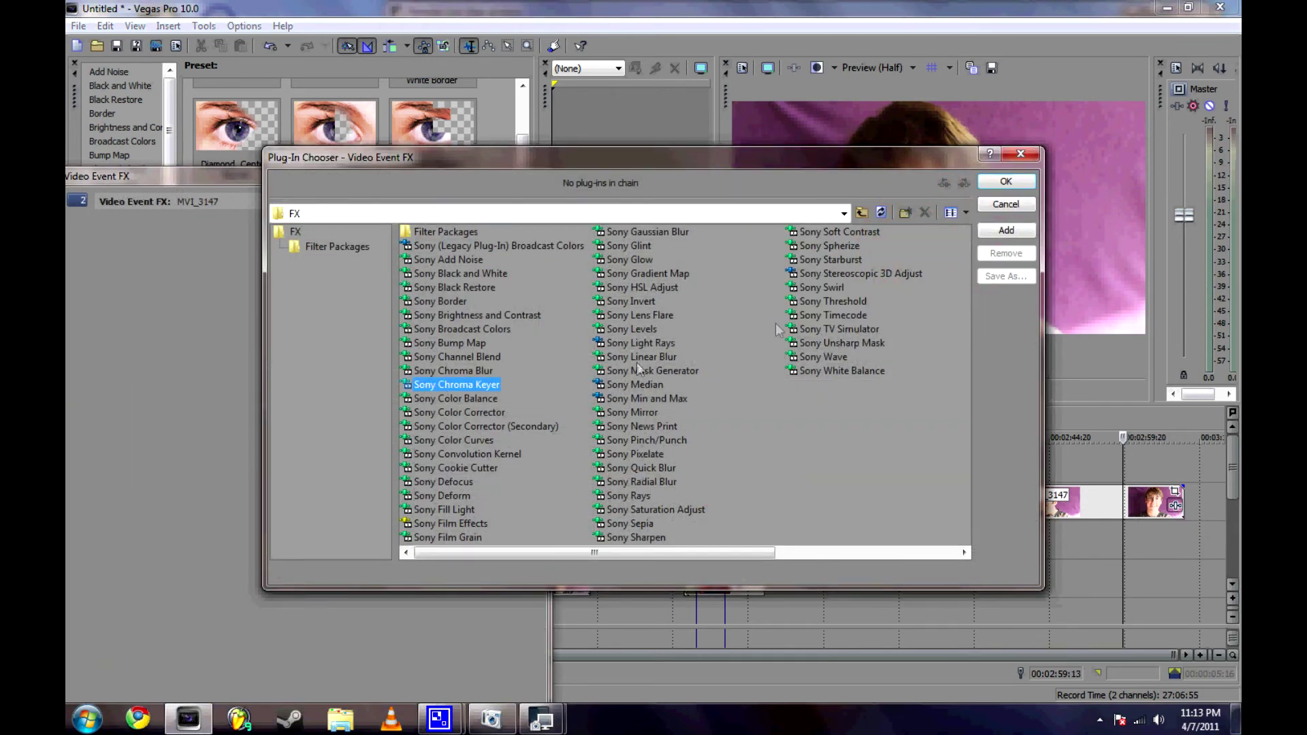
{"action": "left_click", "coordinate": [1006, 232]}
{"action": "left_click", "coordinate": [1003, 179]}
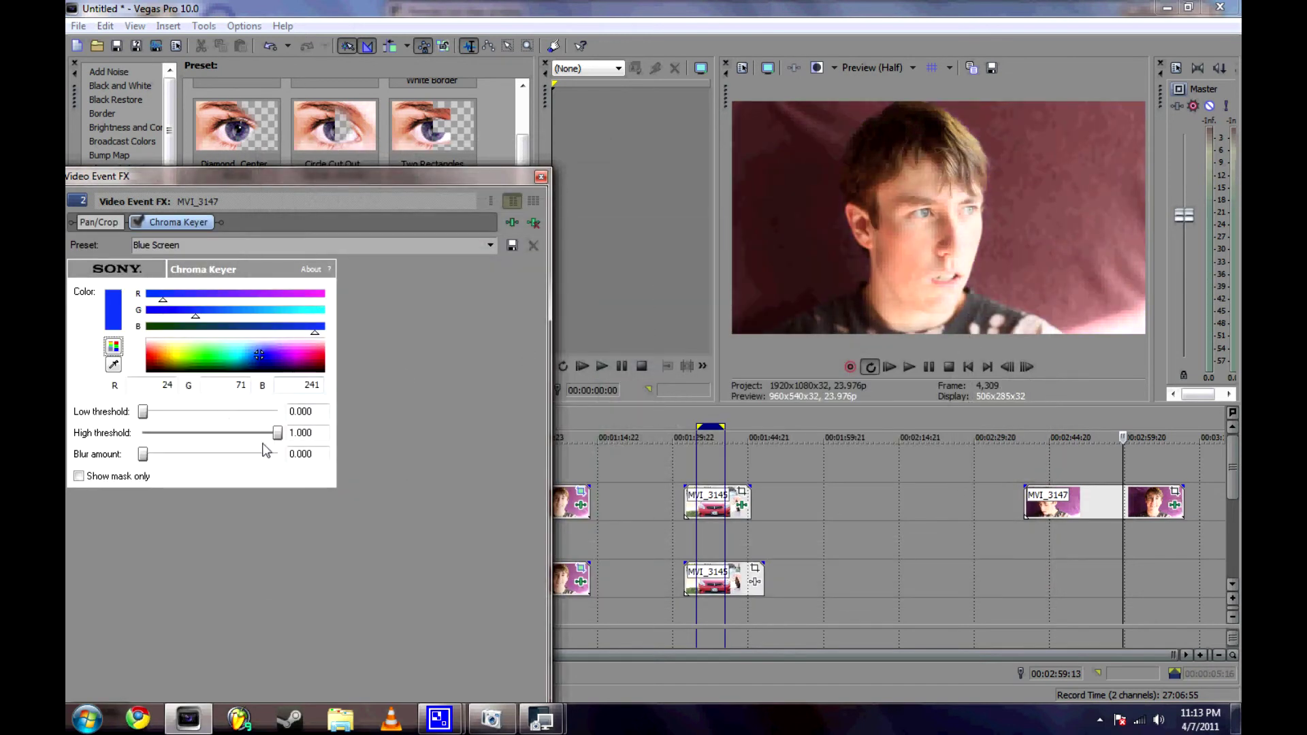
Key out the sampled background colour 69/39/39 with thresholds 0.951 and 0.812, blur 0.103.
{"action": "left_click_drag", "start_coordinate": [277, 441], "coordinate": [149, 439]}
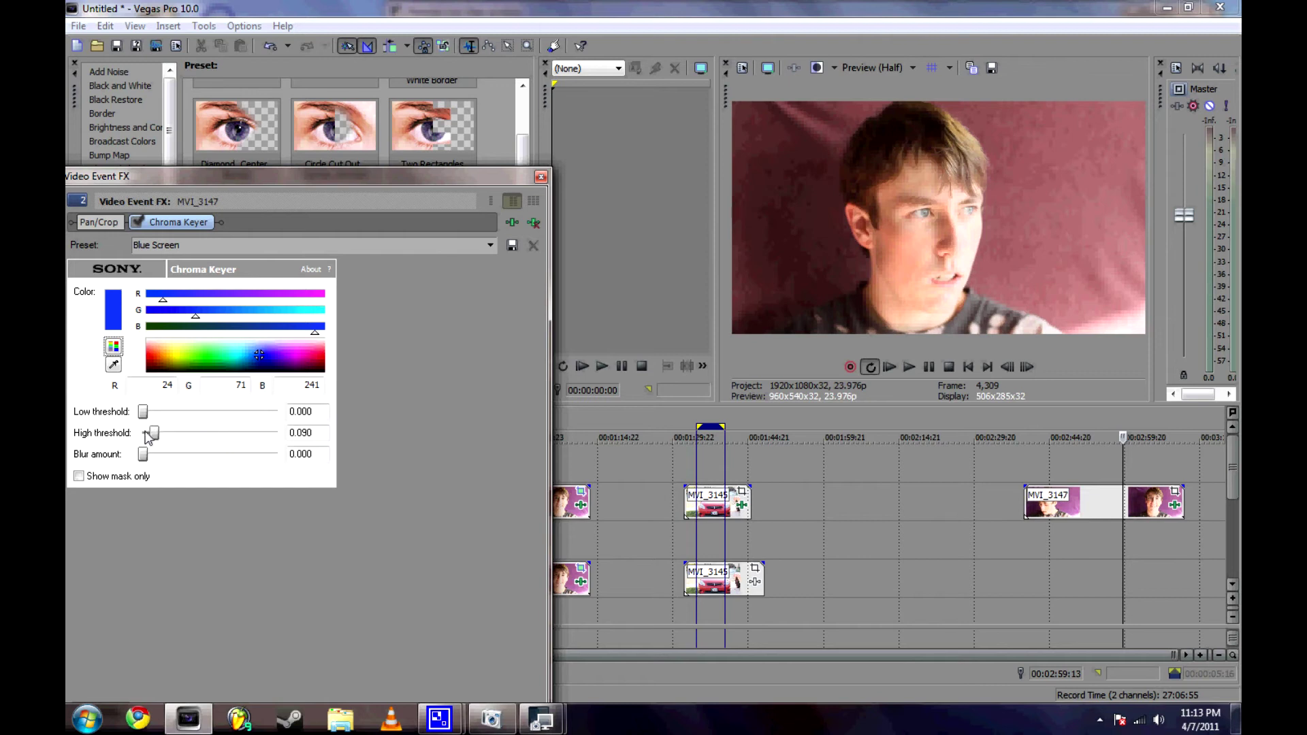
{"action": "left_click", "coordinate": [114, 366]}
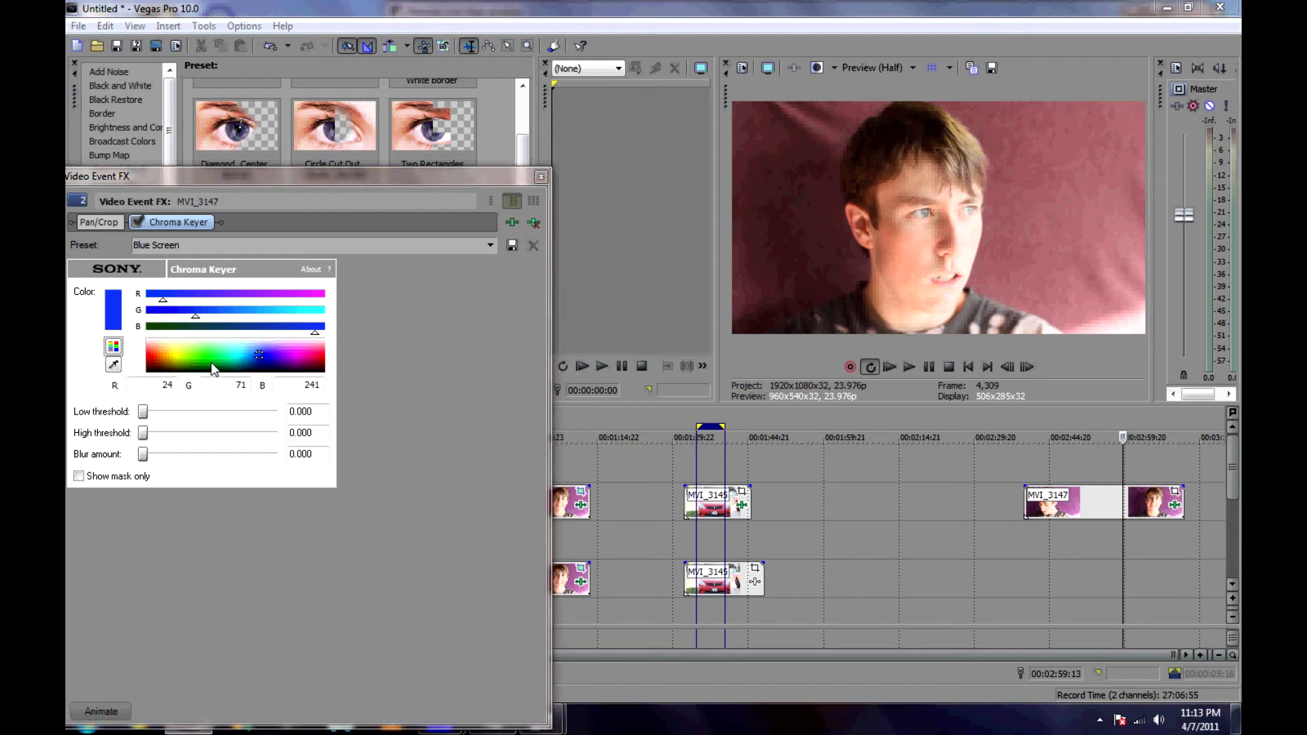
{"action": "left_click", "coordinate": [780, 191]}
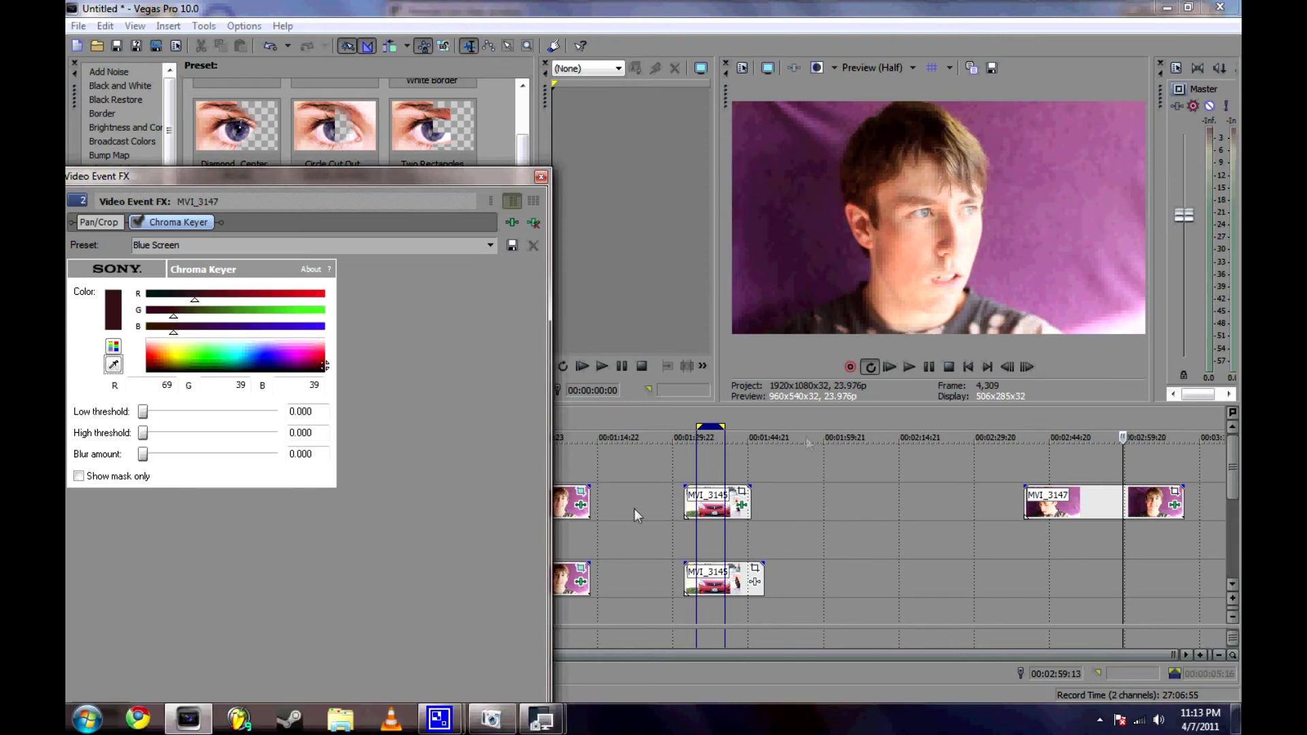
{"action": "left_click_drag", "start_coordinate": [143, 412], "coordinate": [279, 420]}
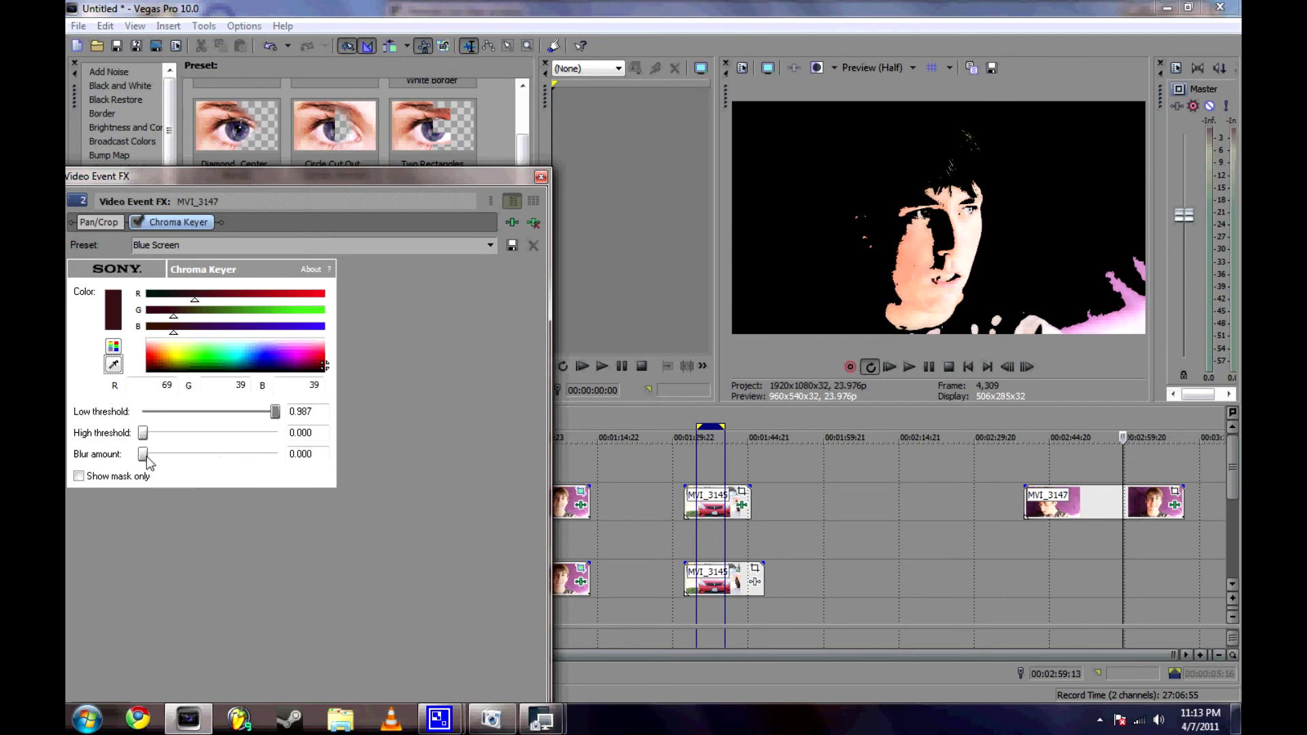
{"action": "left_click_drag", "start_coordinate": [147, 458], "coordinate": [272, 420]}
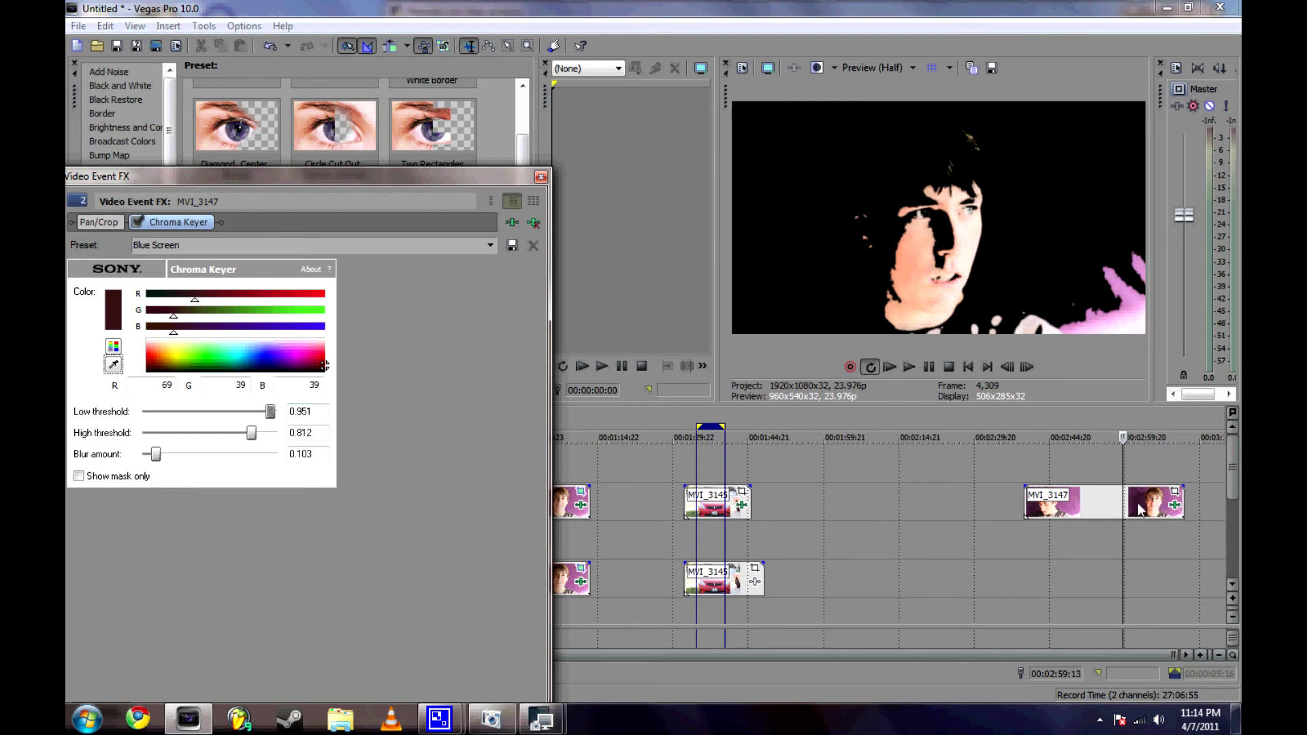
{"action": "left_click", "coordinate": [1136, 552]}
Paste two more copies of the keyed MVI_3147 face clip onto the lower and top tracks.
{"action": "key", "text": "ctrl+v"}
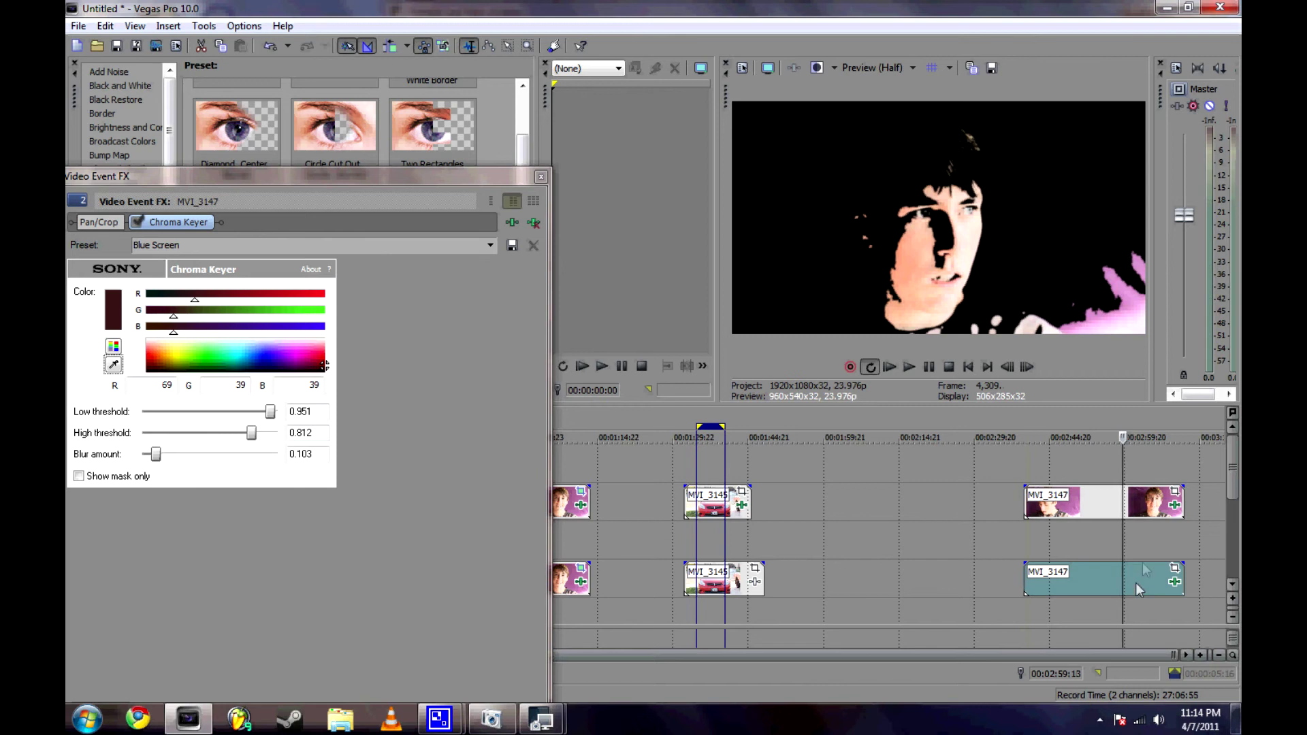
{"action": "key", "text": "ctrl+v"}
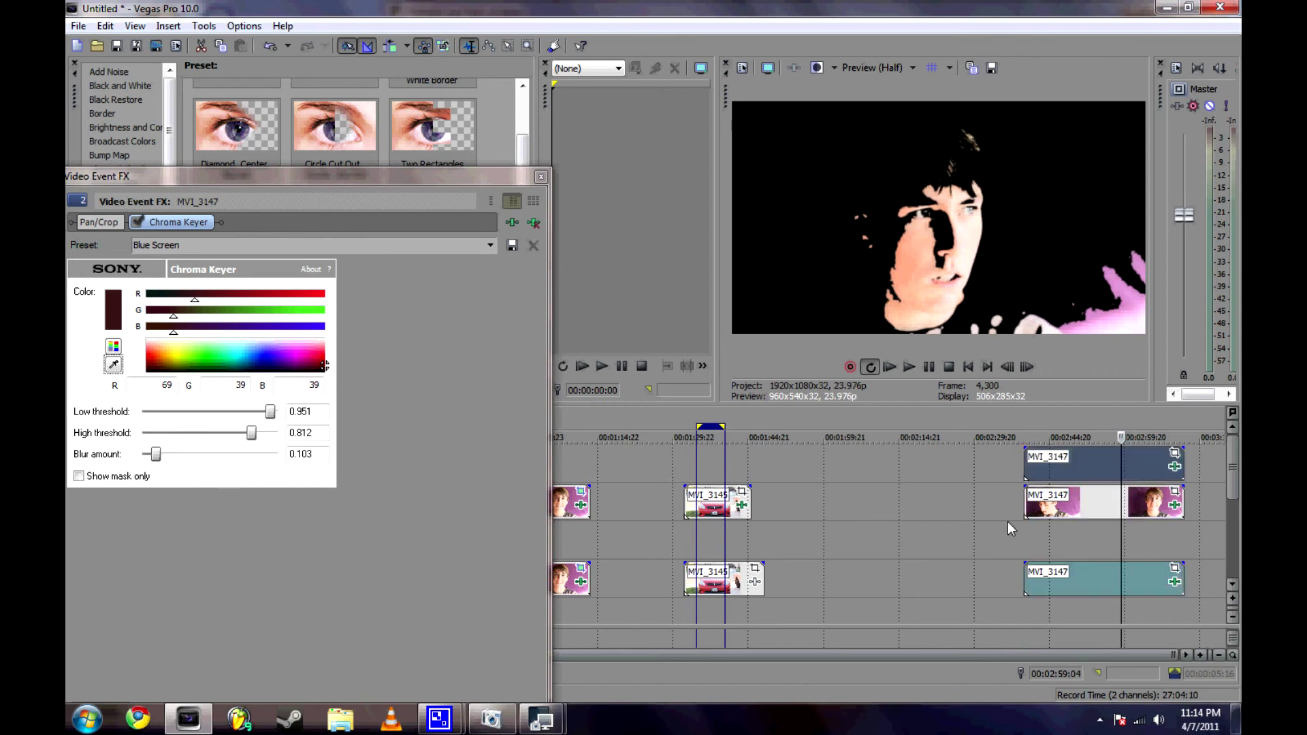
{"action": "left_click", "coordinate": [1007, 521]}
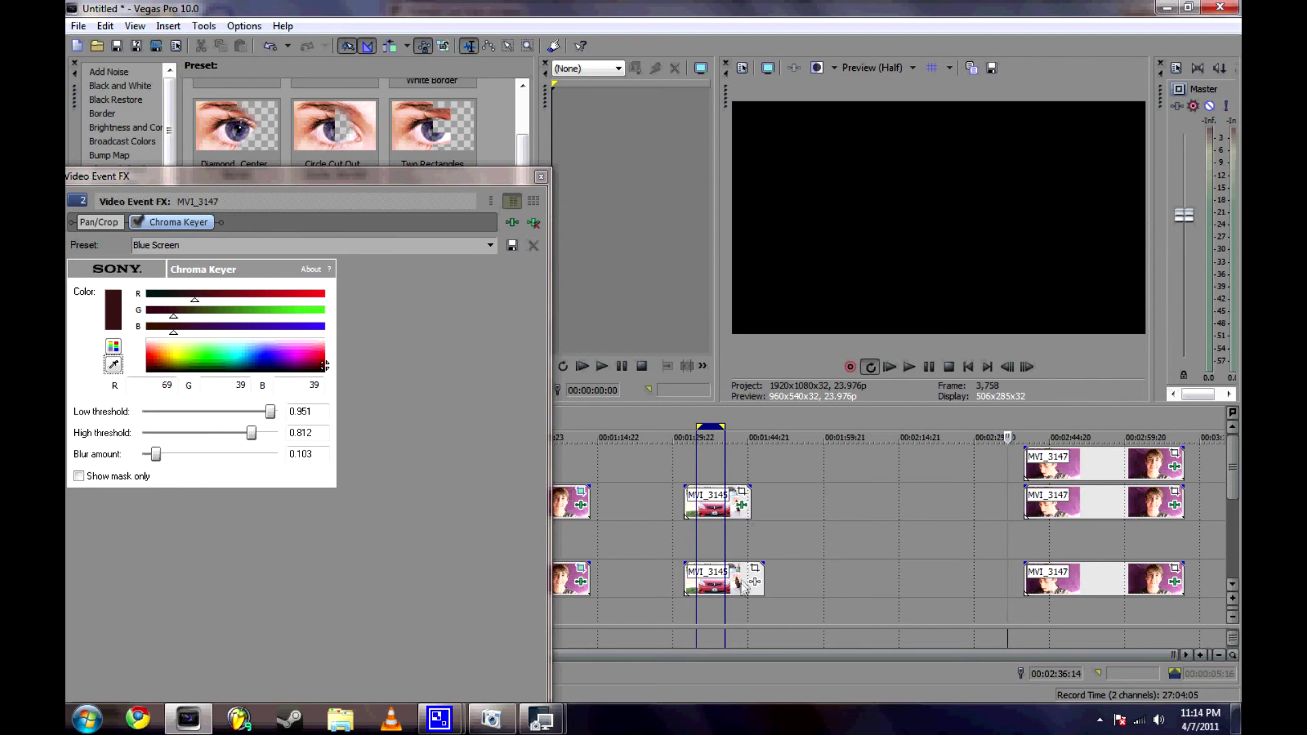
{"action": "left_click", "coordinate": [1049, 556]}
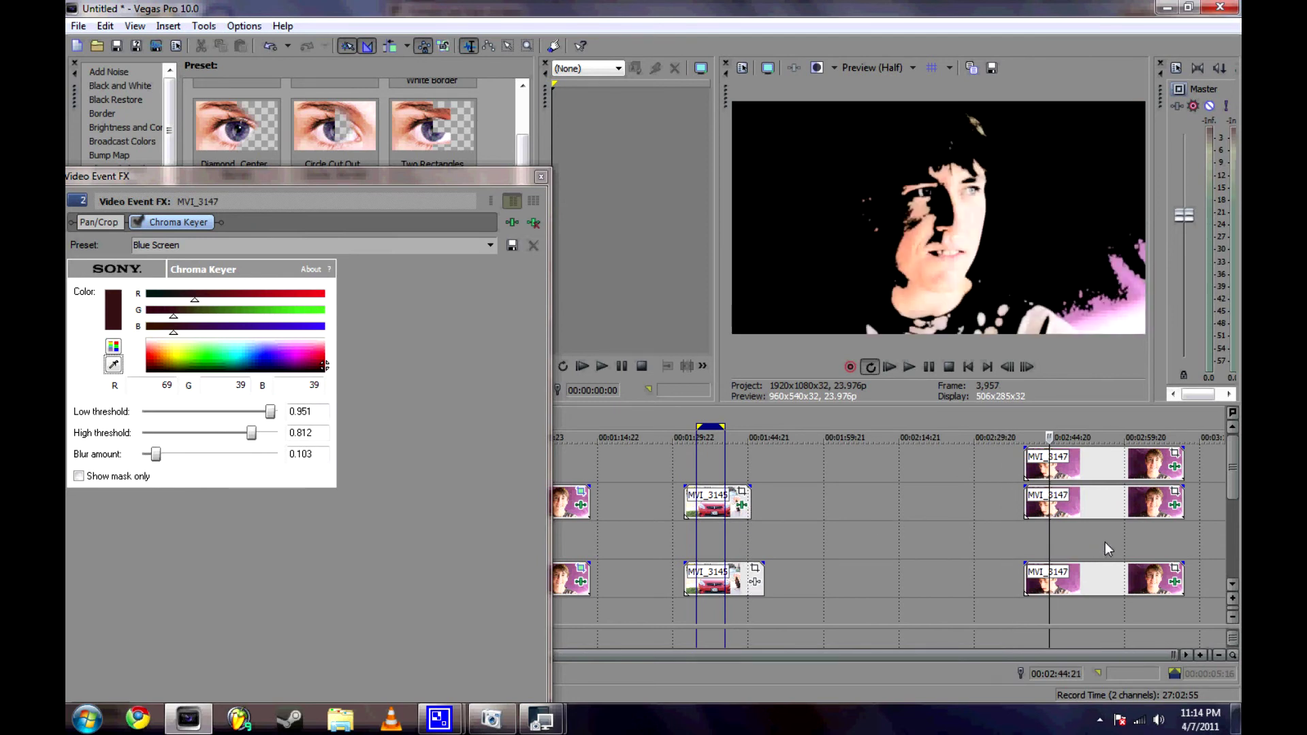
Shrink the first face copy in Pan/Crop and move it into the top-left corner.
{"action": "left_click", "coordinate": [1176, 454]}
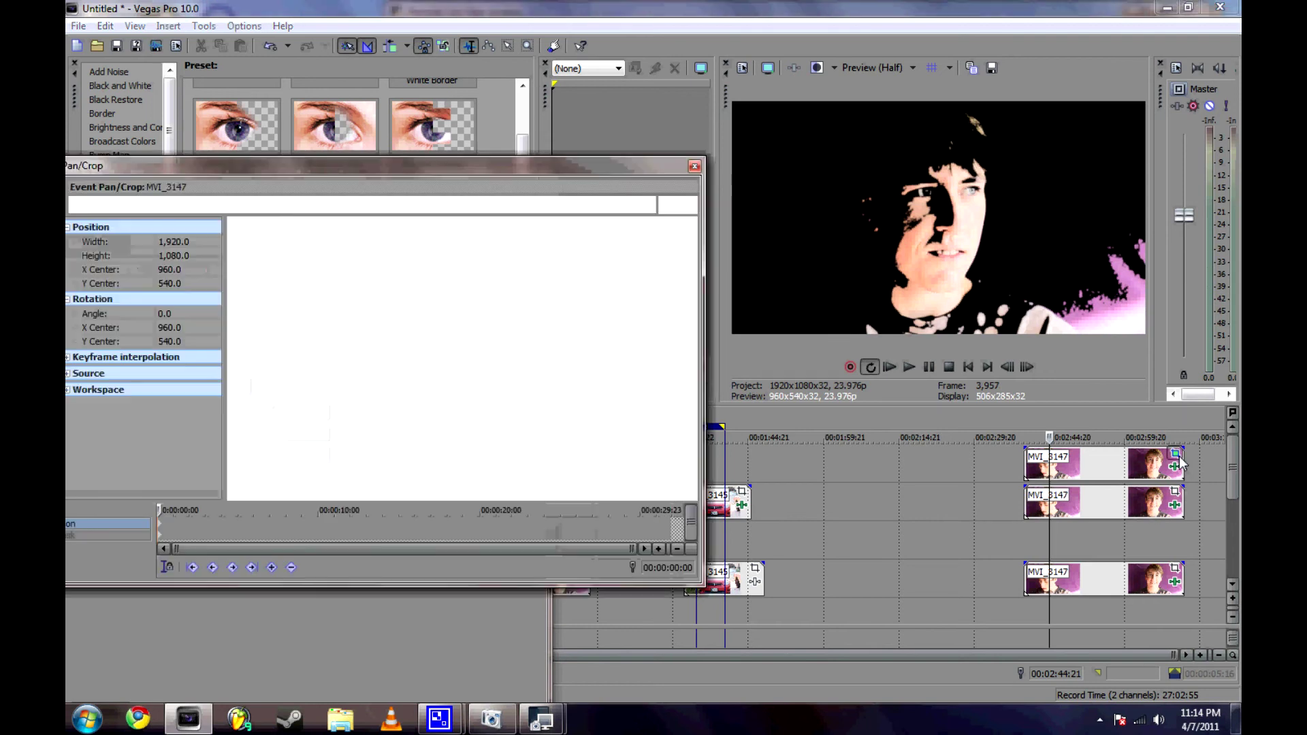
{"action": "scroll", "coordinate": [620, 455], "scroll_direction": "down", "scroll_amount": 3}
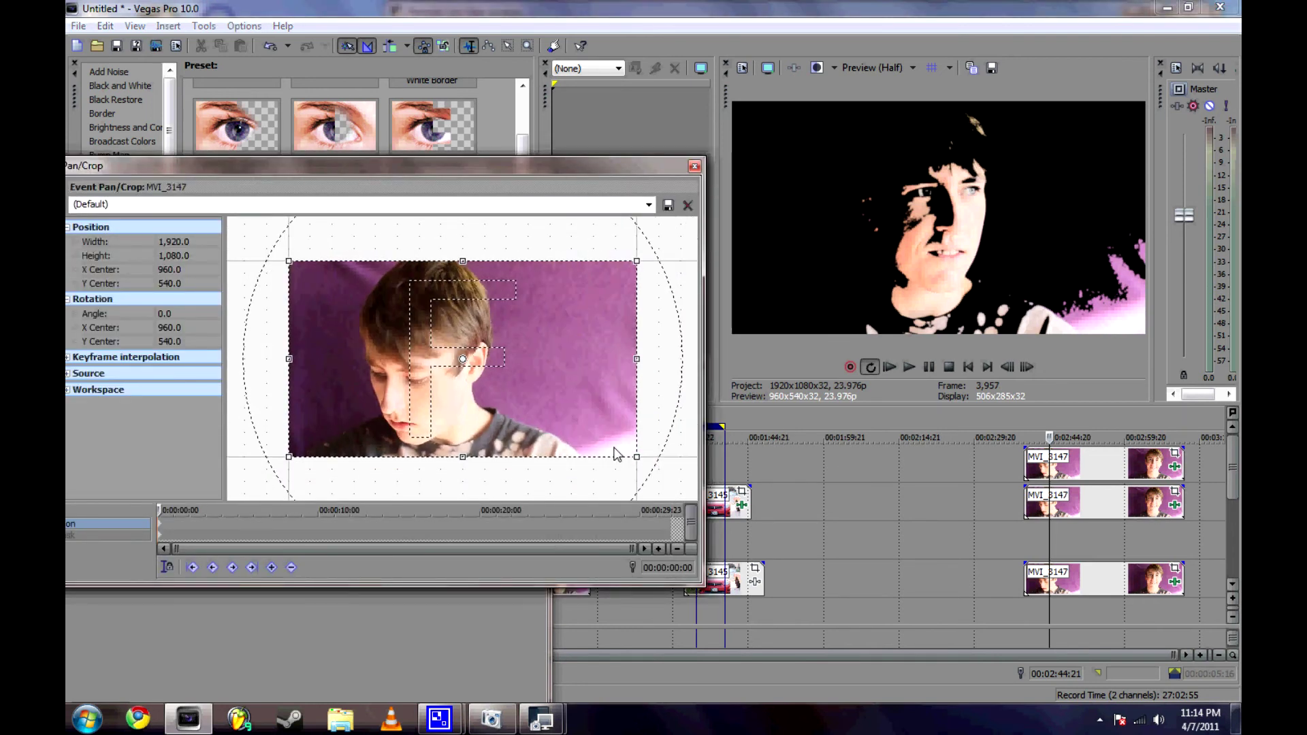
{"action": "left_click_drag", "start_coordinate": [608, 443], "coordinate": [651, 500]}
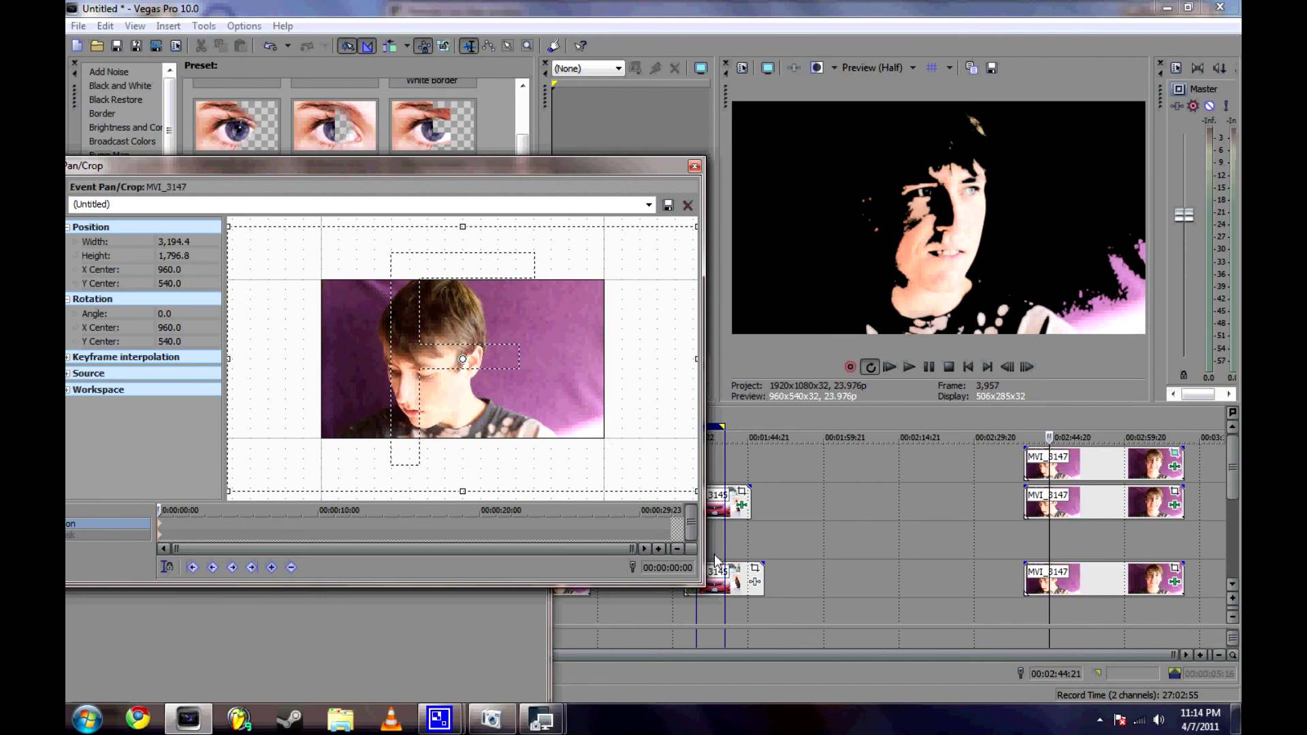
{"action": "left_click_drag", "start_coordinate": [492, 407], "coordinate": [673, 500]}
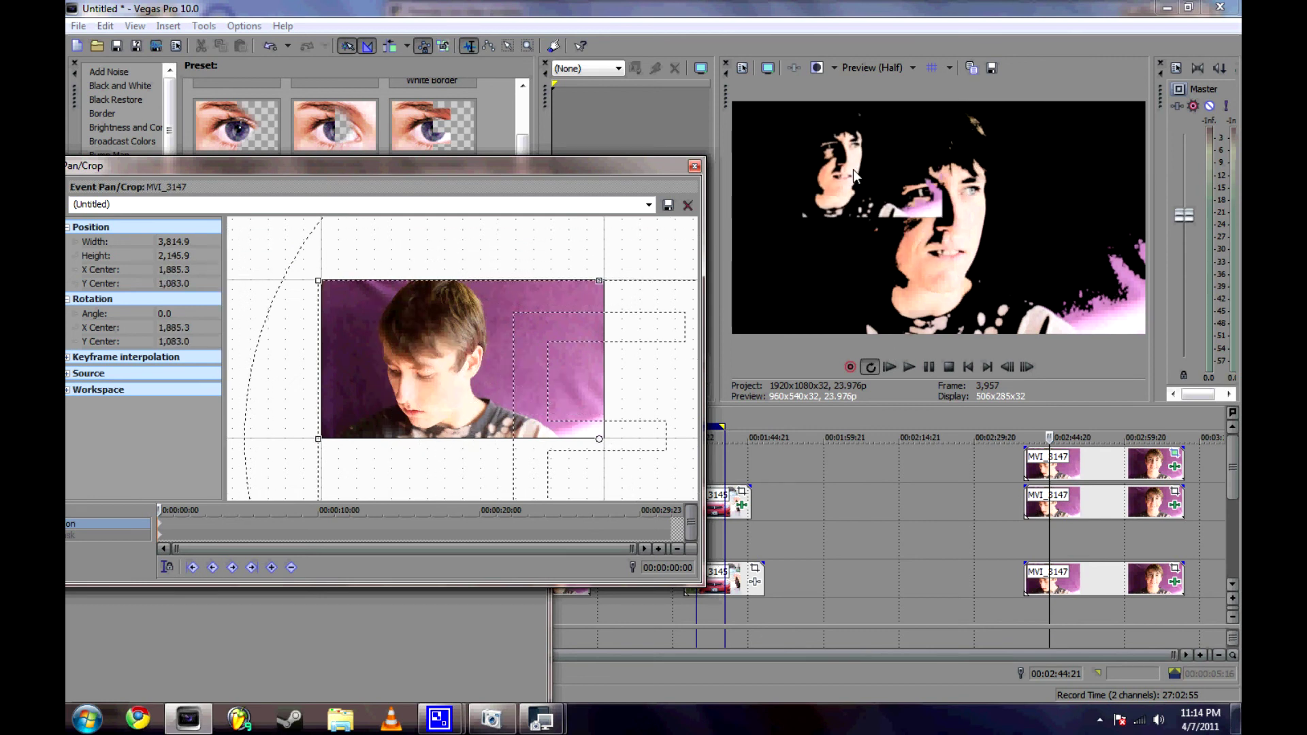
Shrink the second face copy in Pan/Crop and push it into the top-right corner.
{"action": "left_click", "coordinate": [1175, 491]}
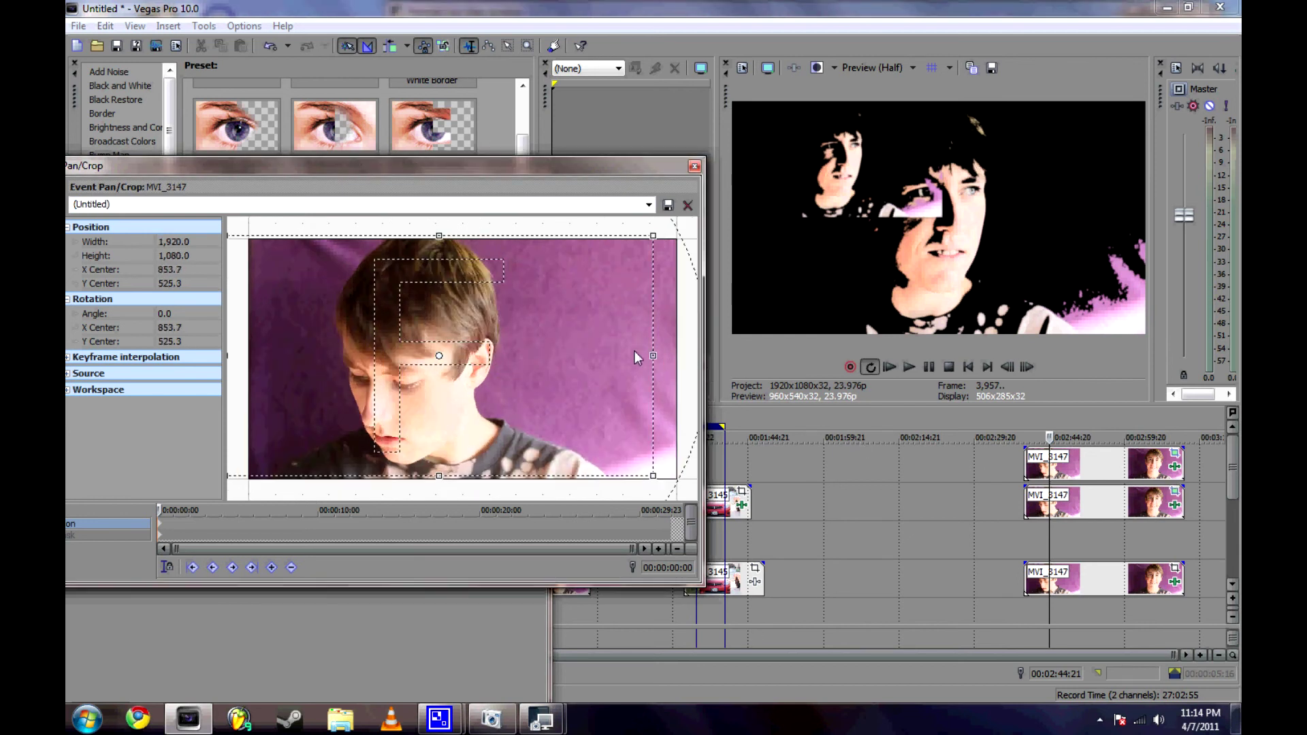
{"action": "scroll", "coordinate": [634, 356], "scroll_direction": "down", "scroll_amount": 5}
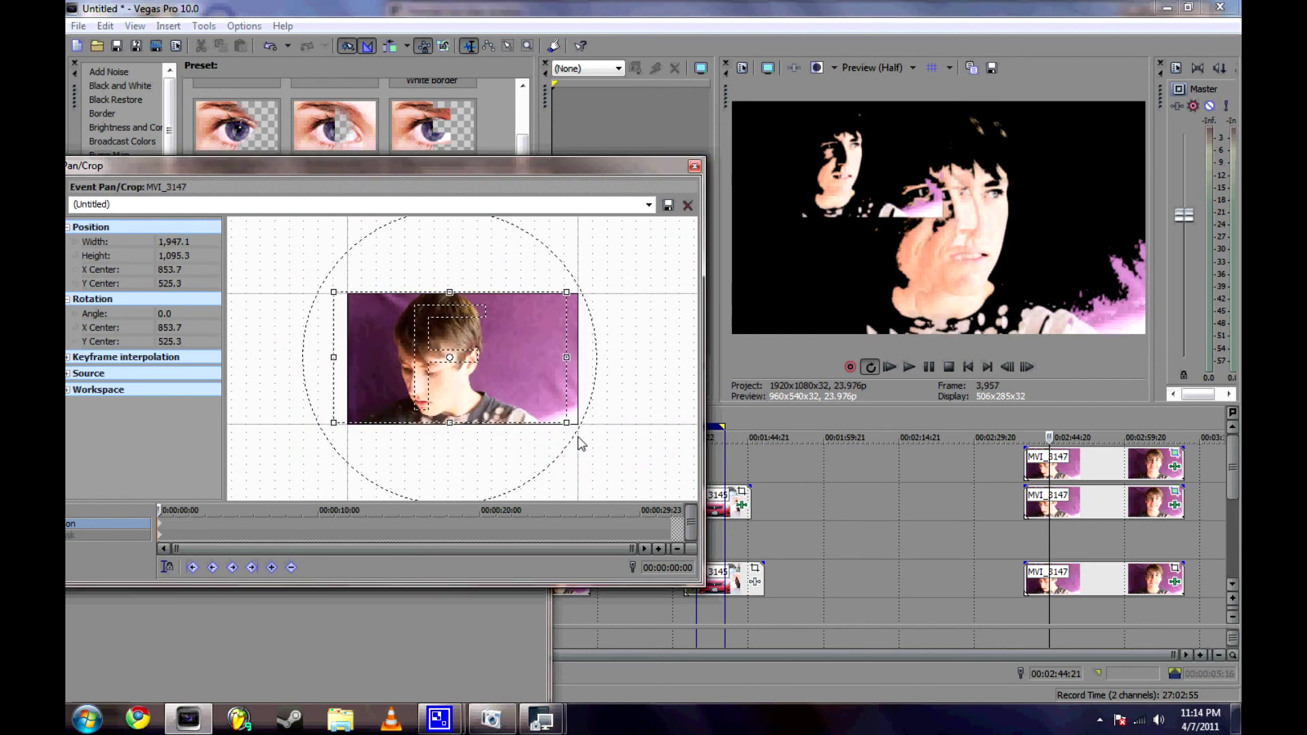
{"action": "left_click_drag", "start_coordinate": [580, 443], "coordinate": [468, 432]}
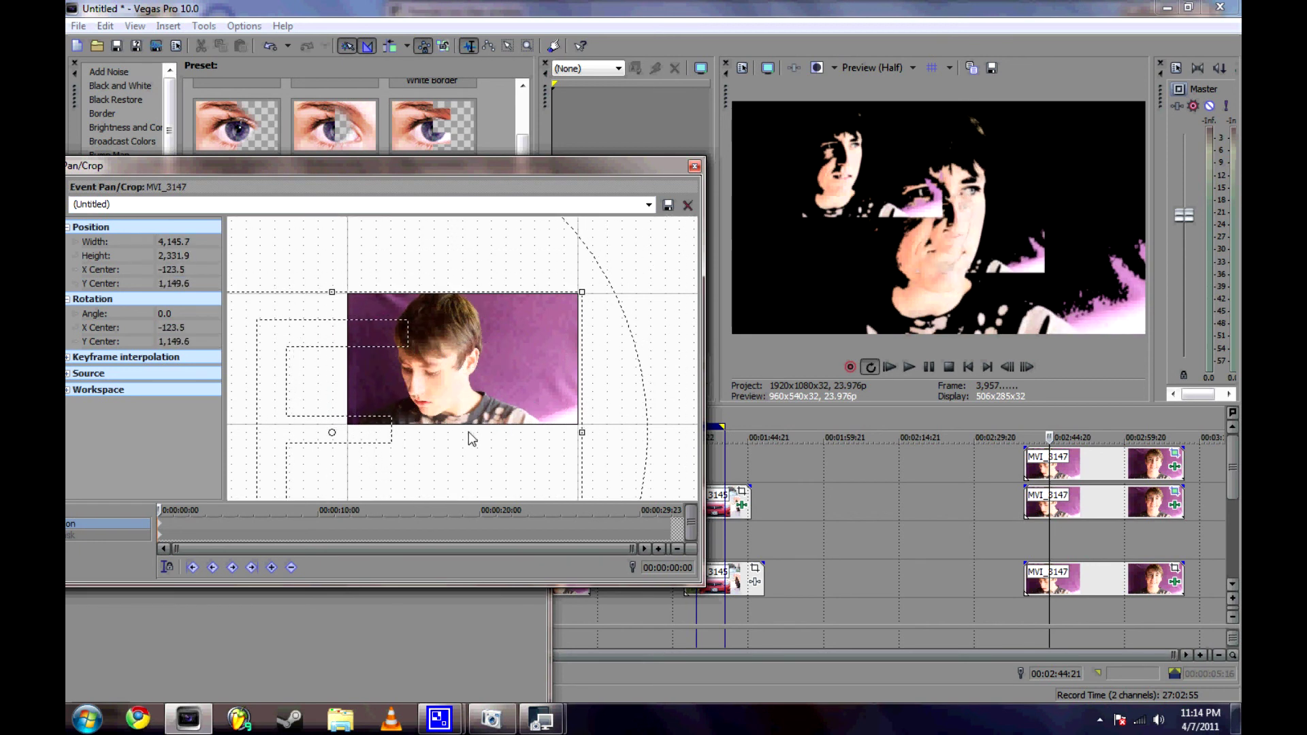
Shrink the third face copy, place it bottom-left, then close Pan/Crop.
{"action": "left_click", "coordinate": [1179, 577]}
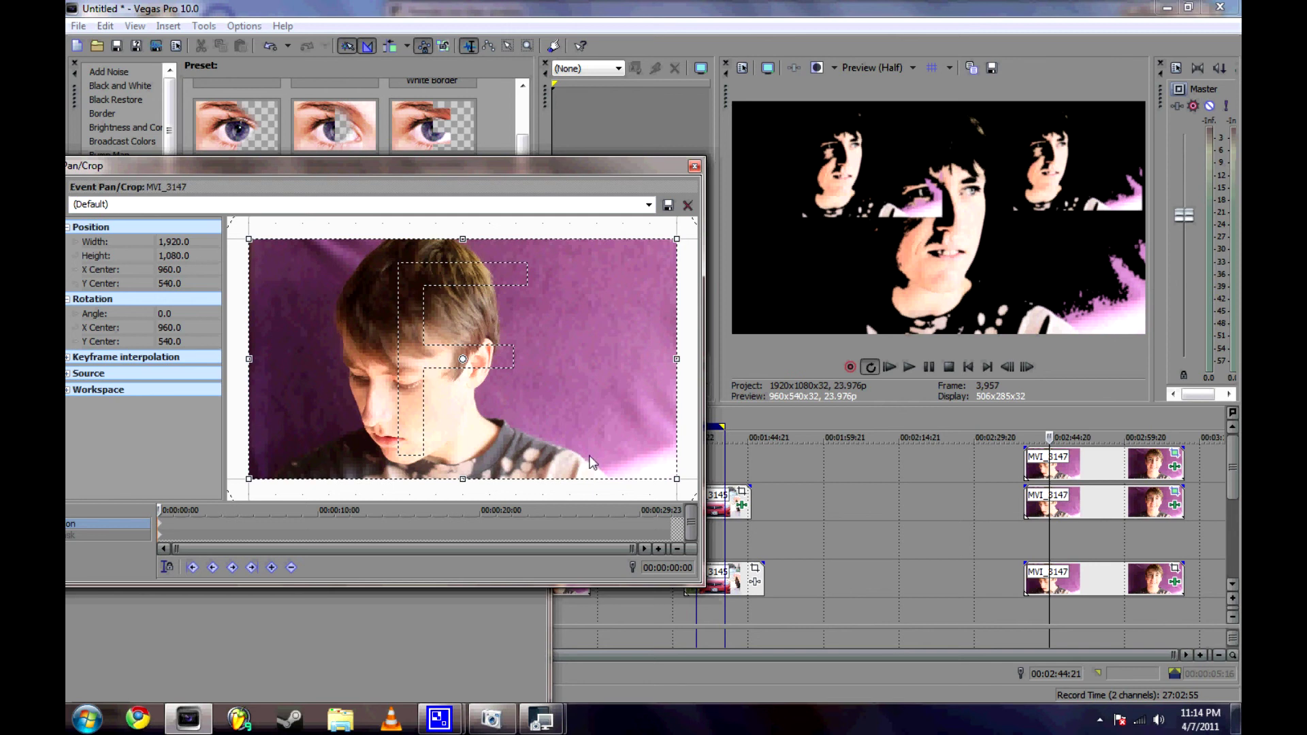
{"action": "scroll", "coordinate": [593, 462], "scroll_direction": "down", "scroll_amount": 2}
{"action": "left_click_drag", "start_coordinate": [584, 428], "coordinate": [738, 530]}
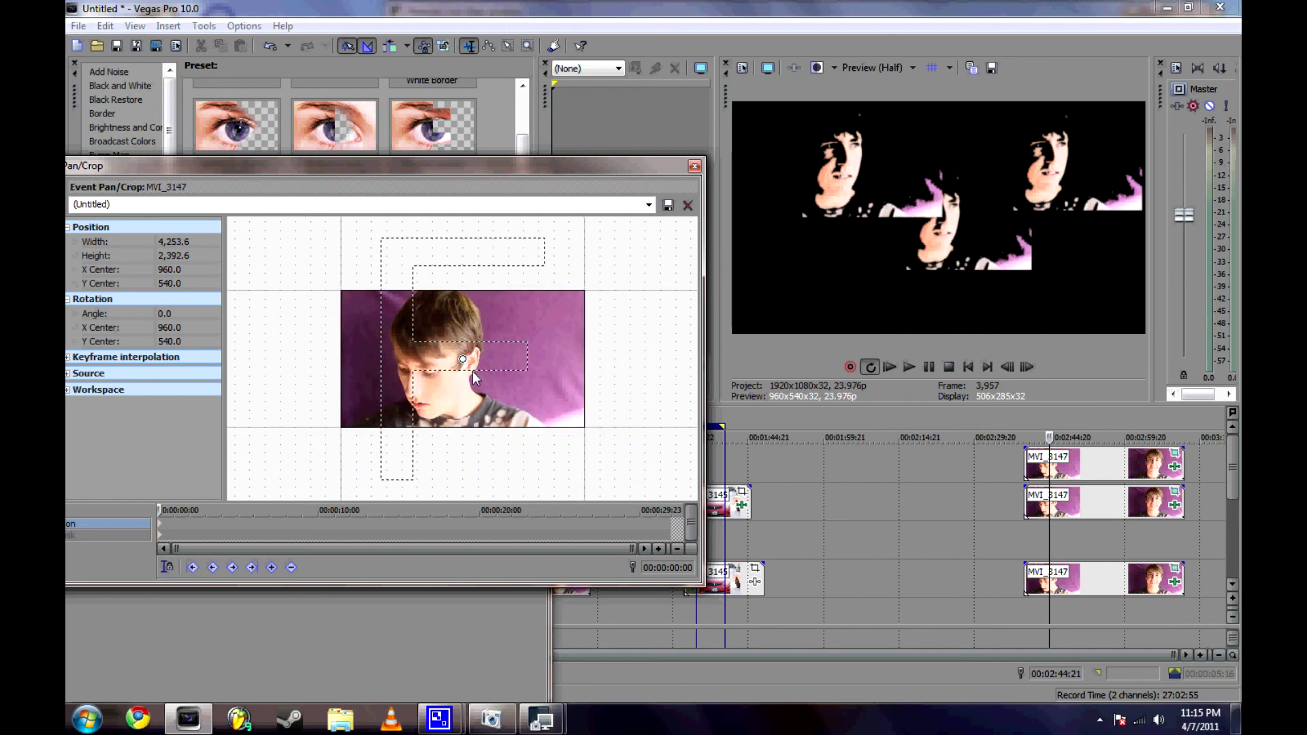
{"action": "left_click_drag", "start_coordinate": [472, 370], "coordinate": [620, 289]}
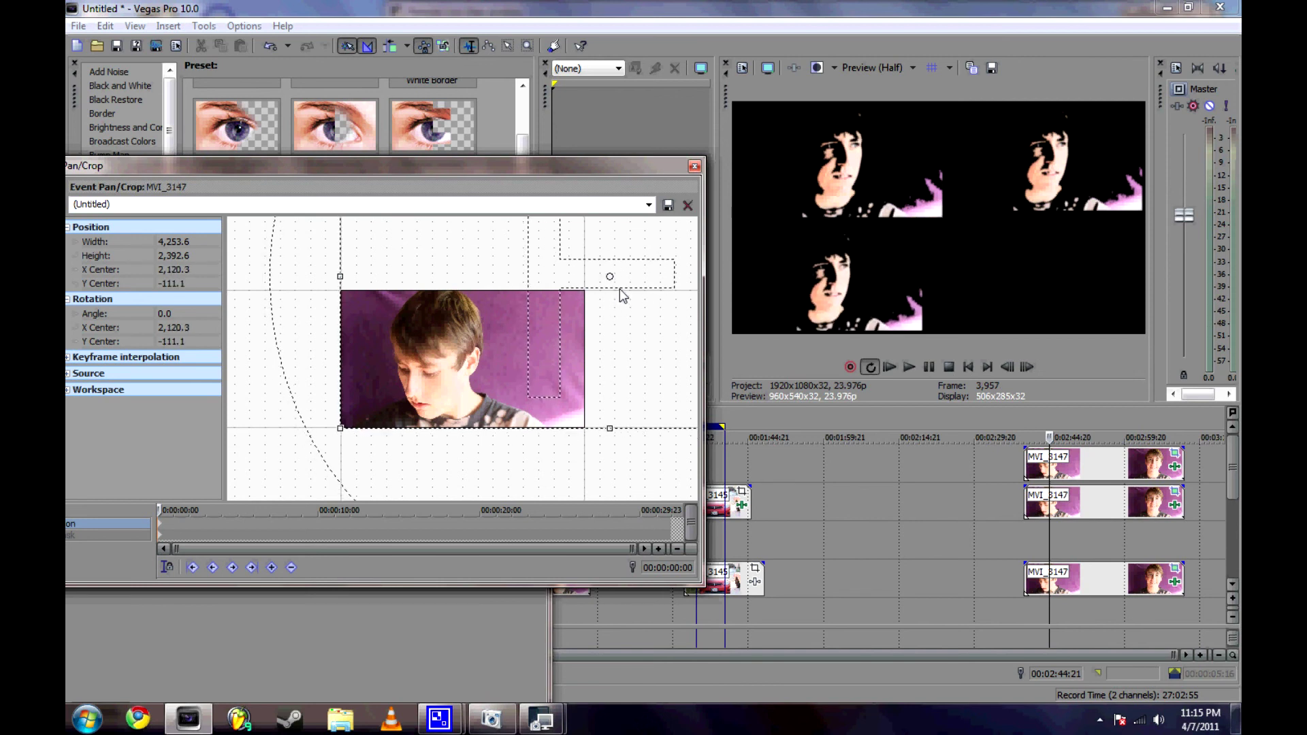
{"action": "left_click", "coordinate": [897, 546]}
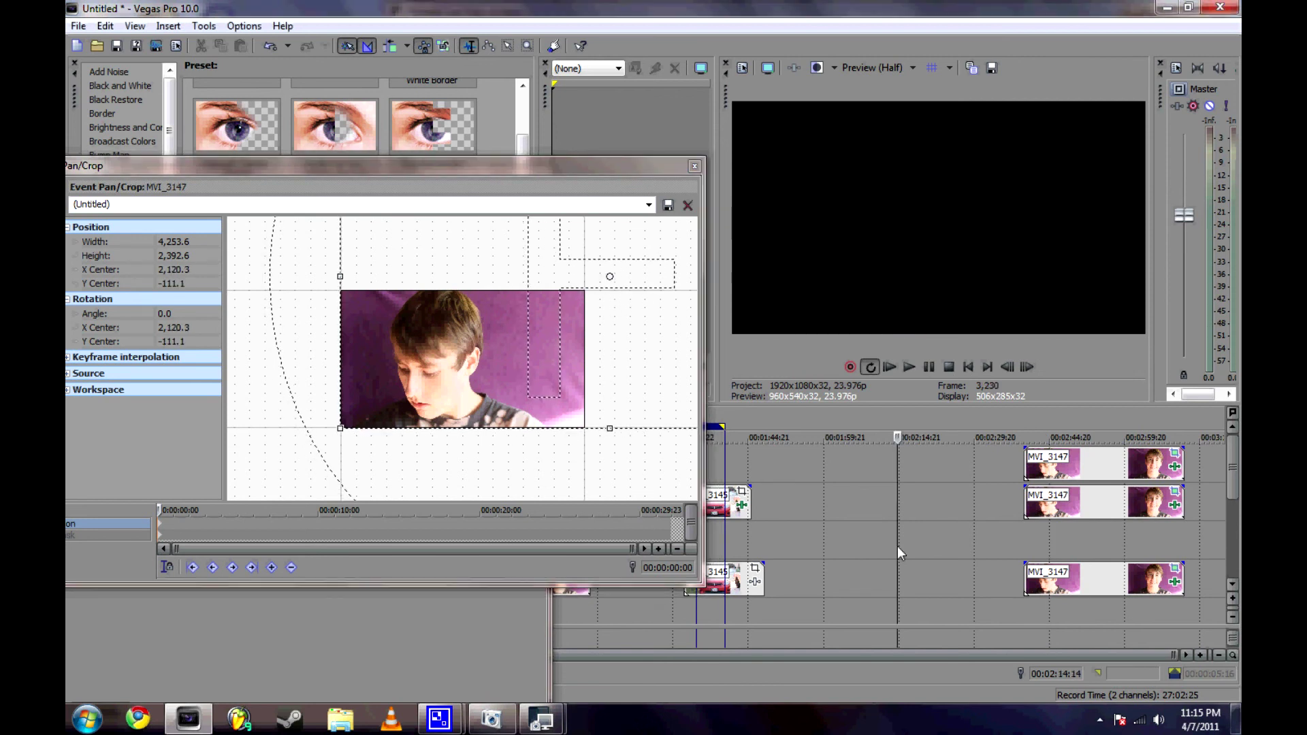
{"action": "left_click", "coordinate": [695, 167]}
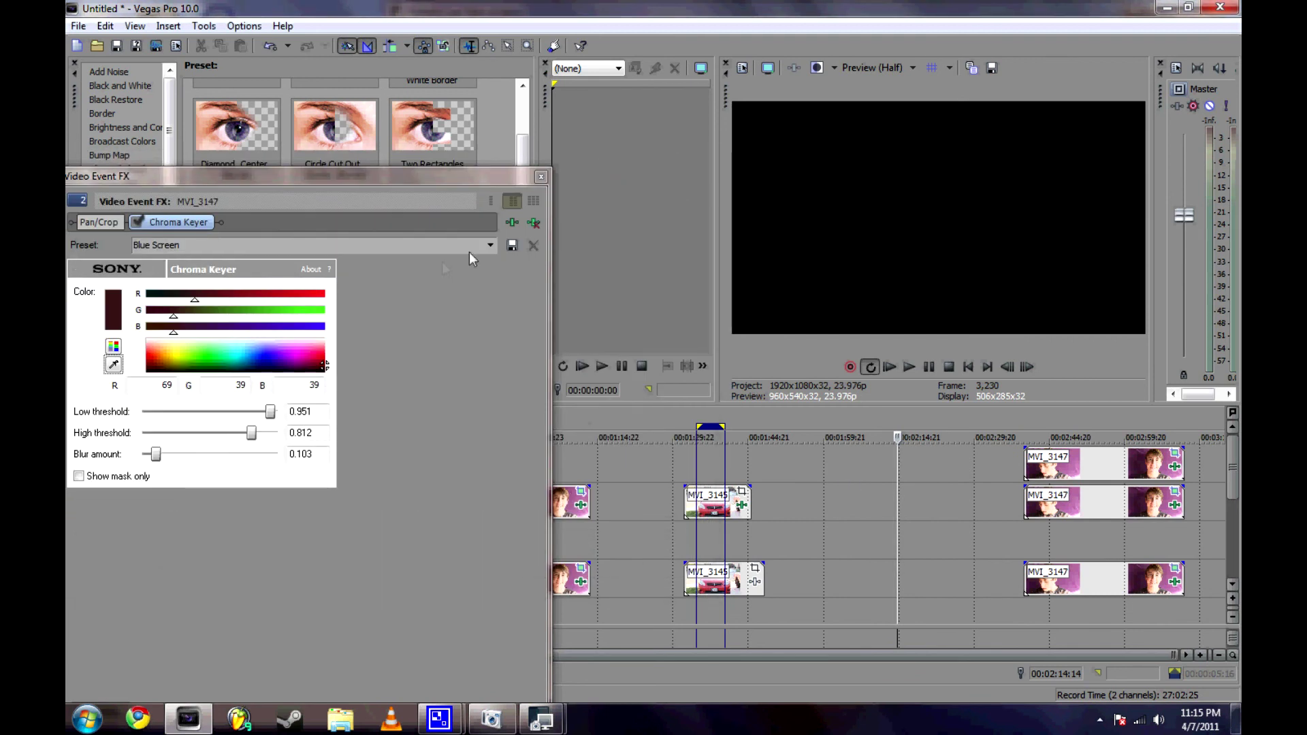
Close Video Event FX, preview the three corner faces, and show the Project Media list.
{"action": "left_click", "coordinate": [541, 177]}
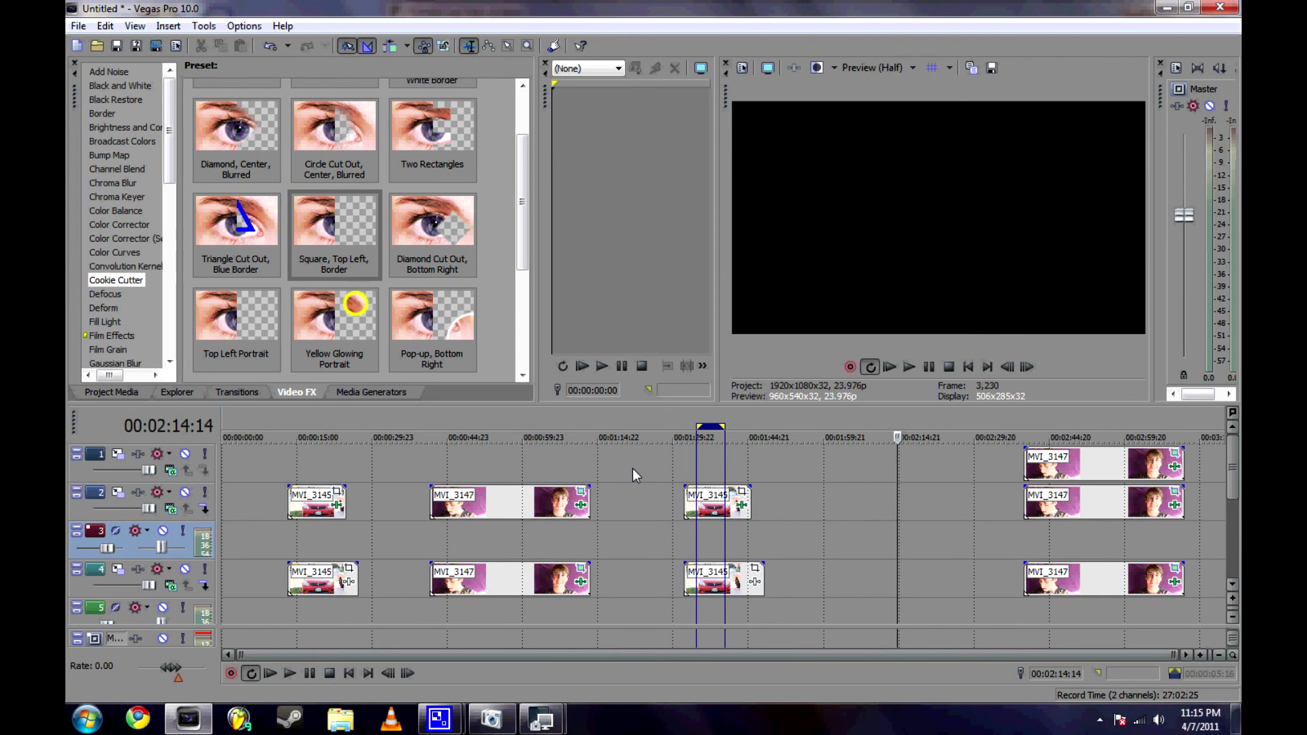
{"action": "left_click", "coordinate": [1048, 540]}
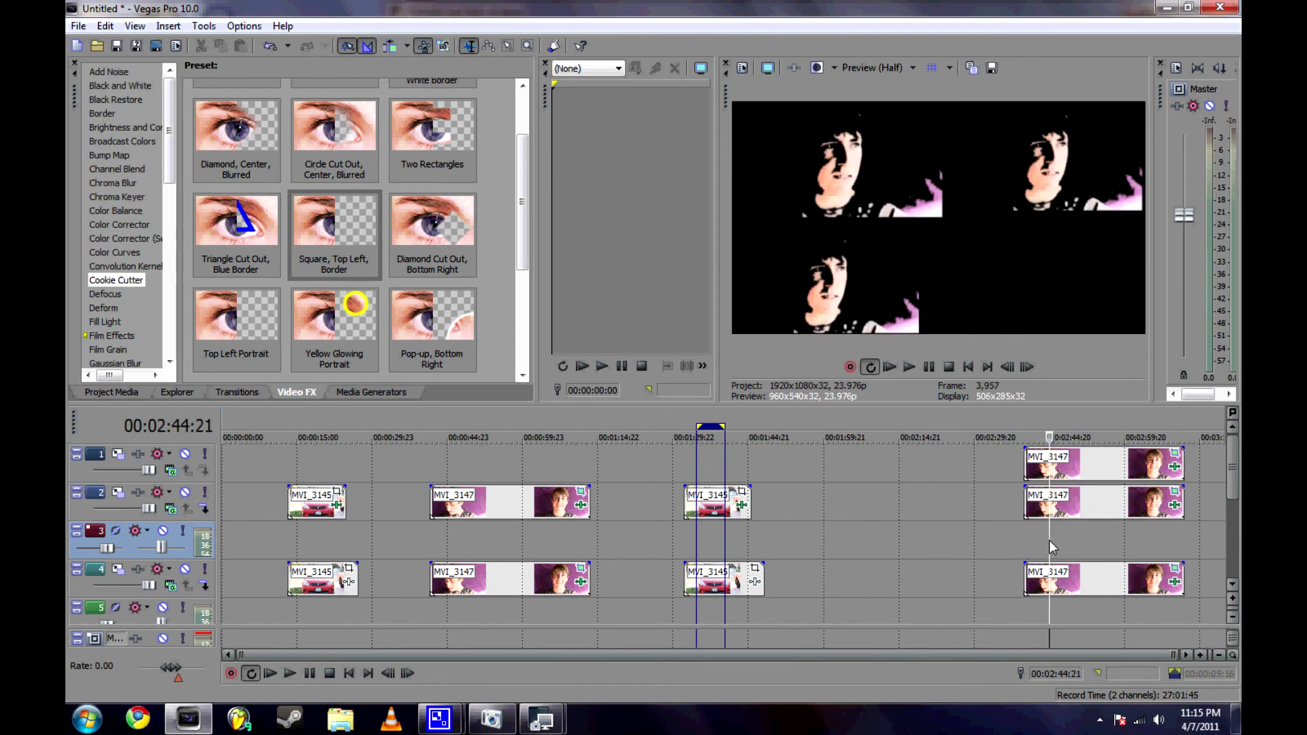
{"action": "left_click", "coordinate": [1086, 550]}
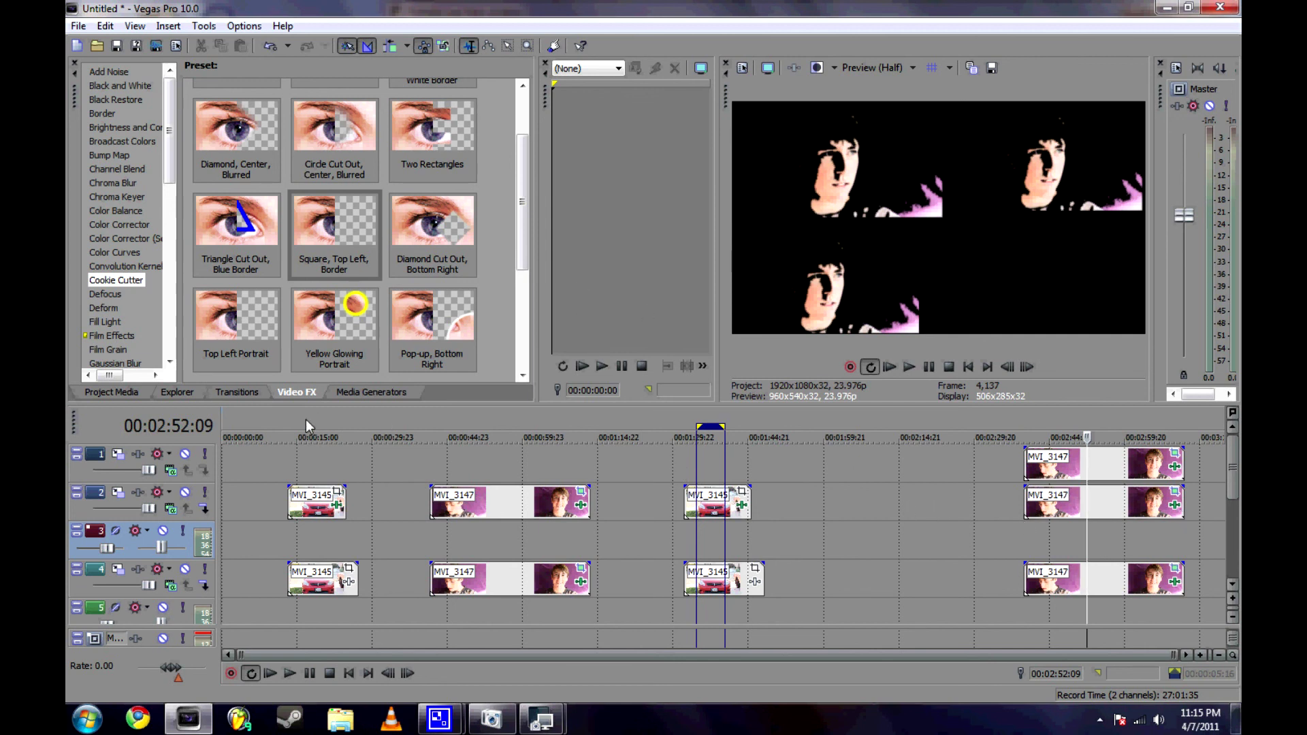
{"action": "left_click", "coordinate": [104, 393]}
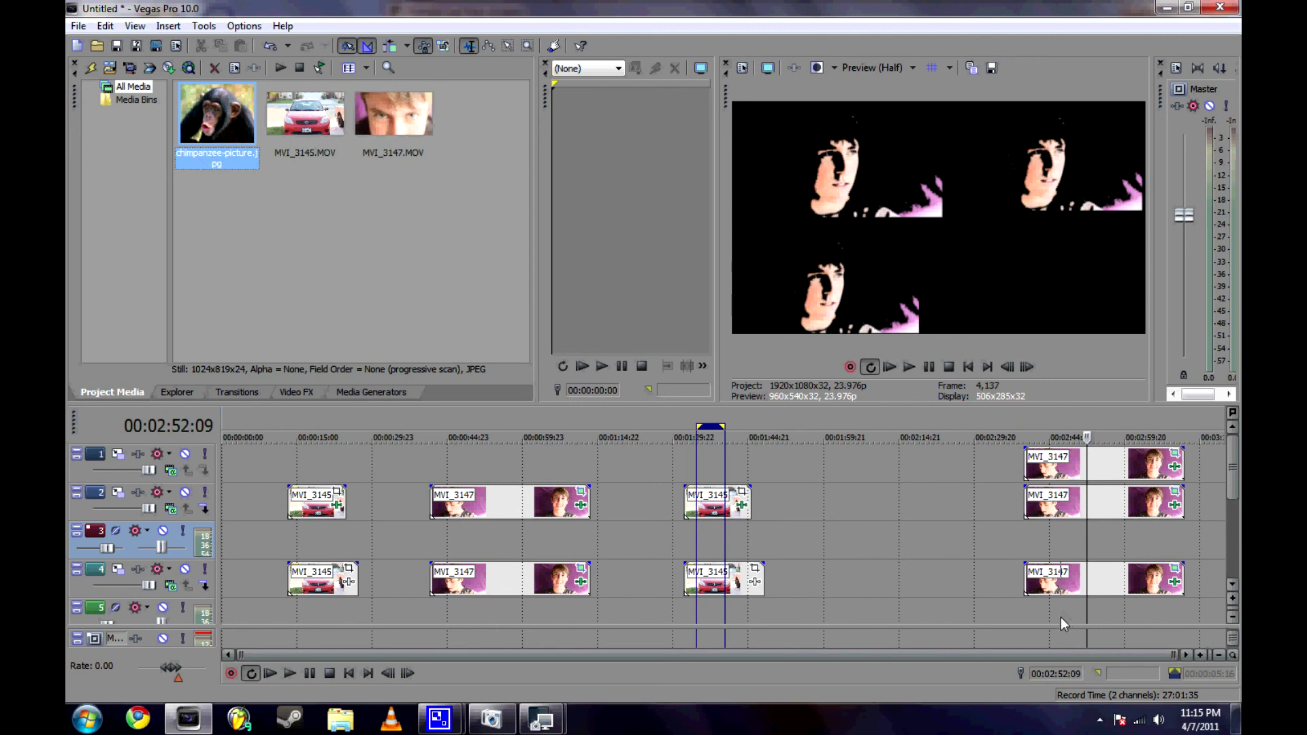
Add chimpanzee-picture.jpg as a brief event on track 6 near 2:49.
{"action": "left_click_drag", "start_coordinate": [994, 607], "coordinate": [991, 576]}
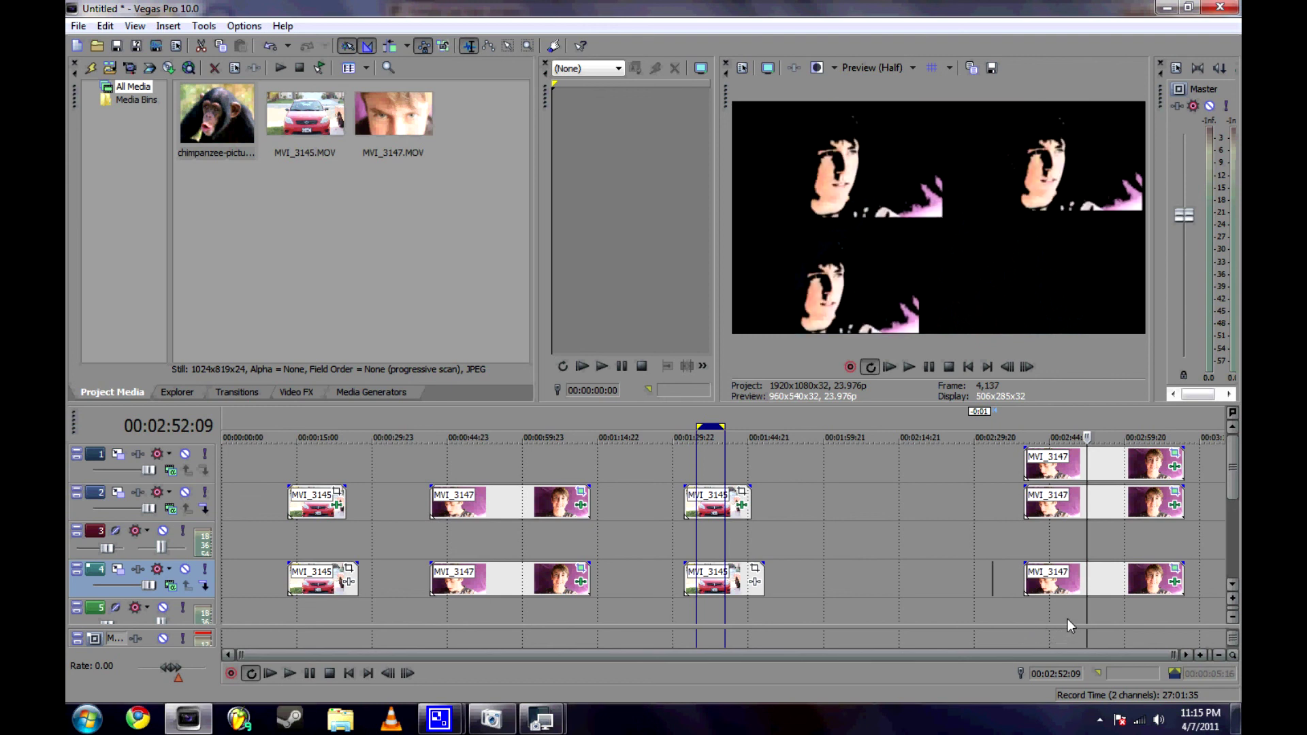
{"action": "scroll", "coordinate": [1237, 507], "scroll_direction": "down", "scroll_amount": 3}
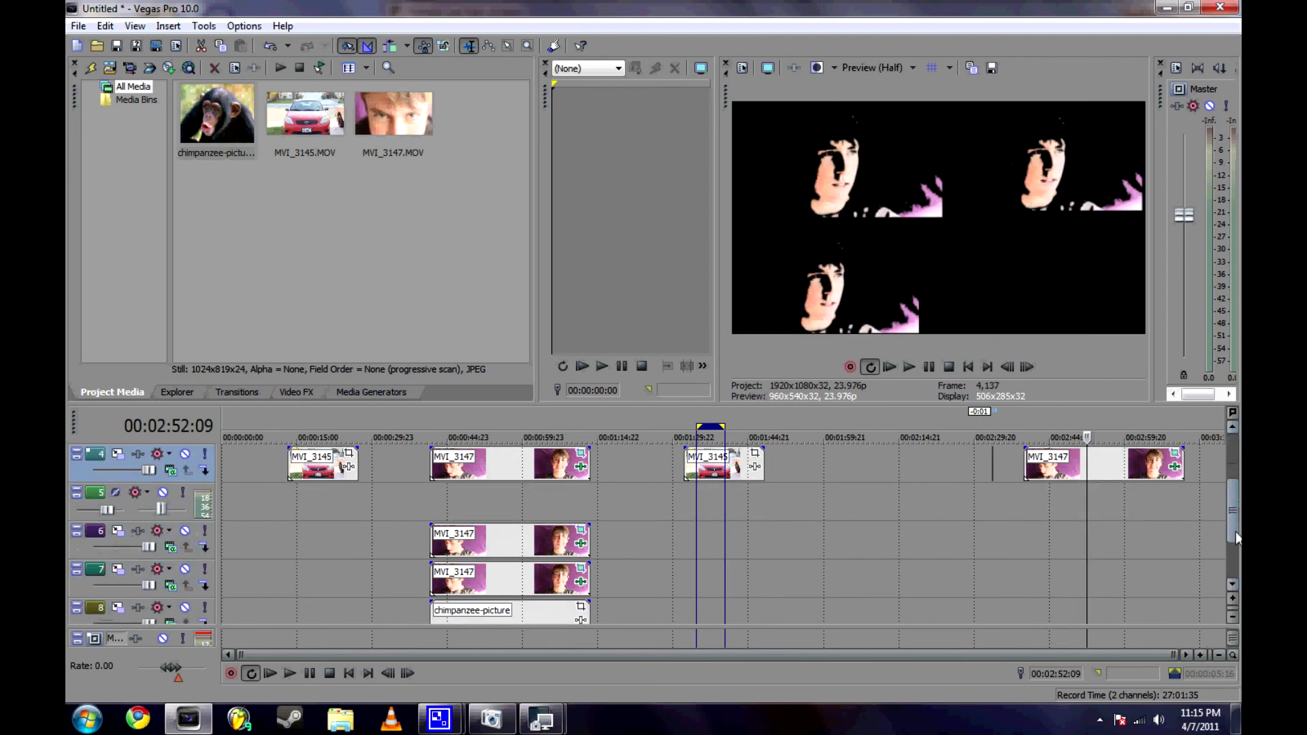
{"action": "left_click_drag", "start_coordinate": [995, 464], "coordinate": [1008, 512]}
{"action": "left_click_drag", "start_coordinate": [1064, 548], "coordinate": [1068, 554]}
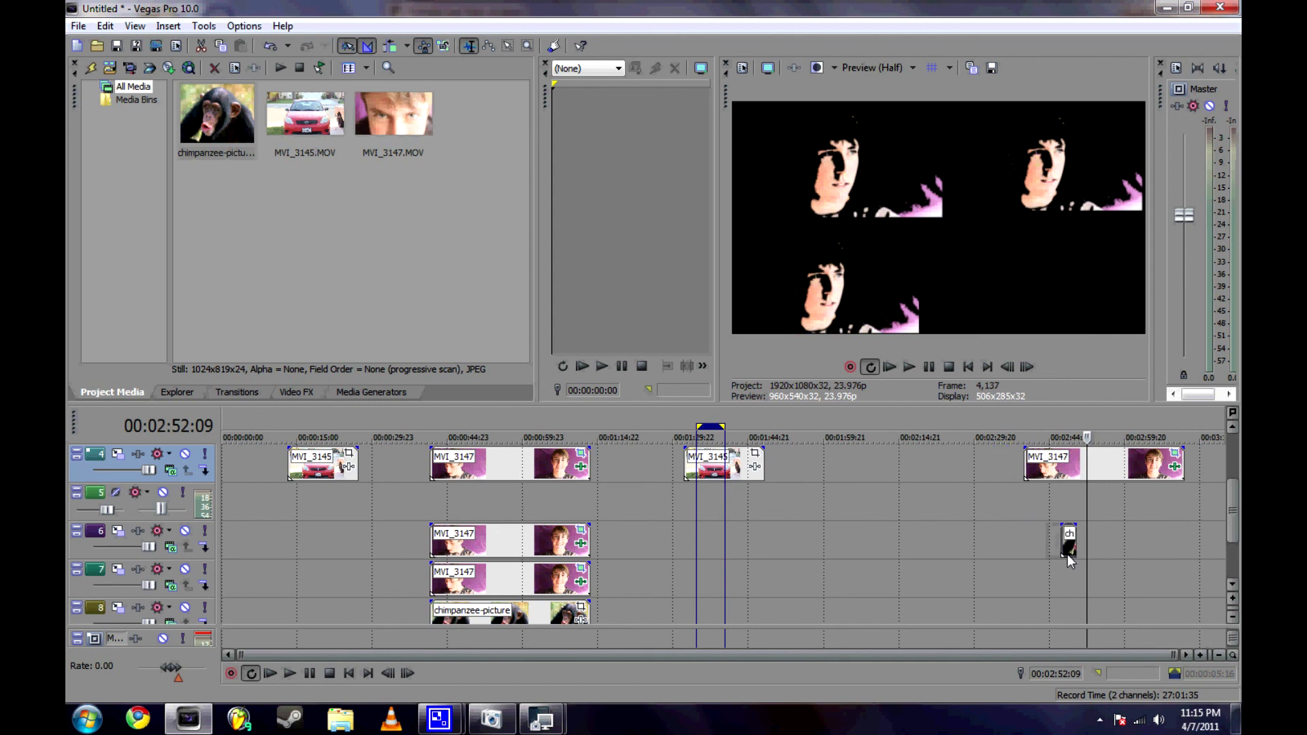
{"action": "left_click", "coordinate": [1070, 565]}
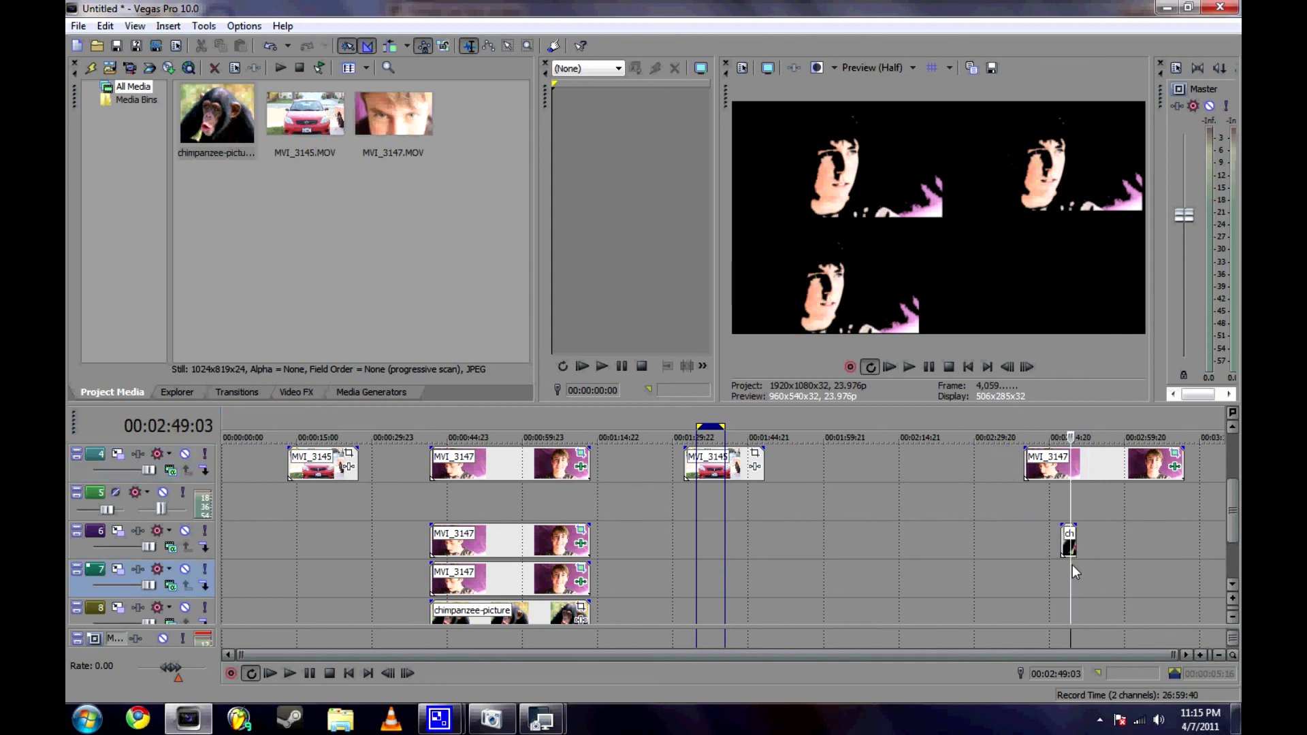